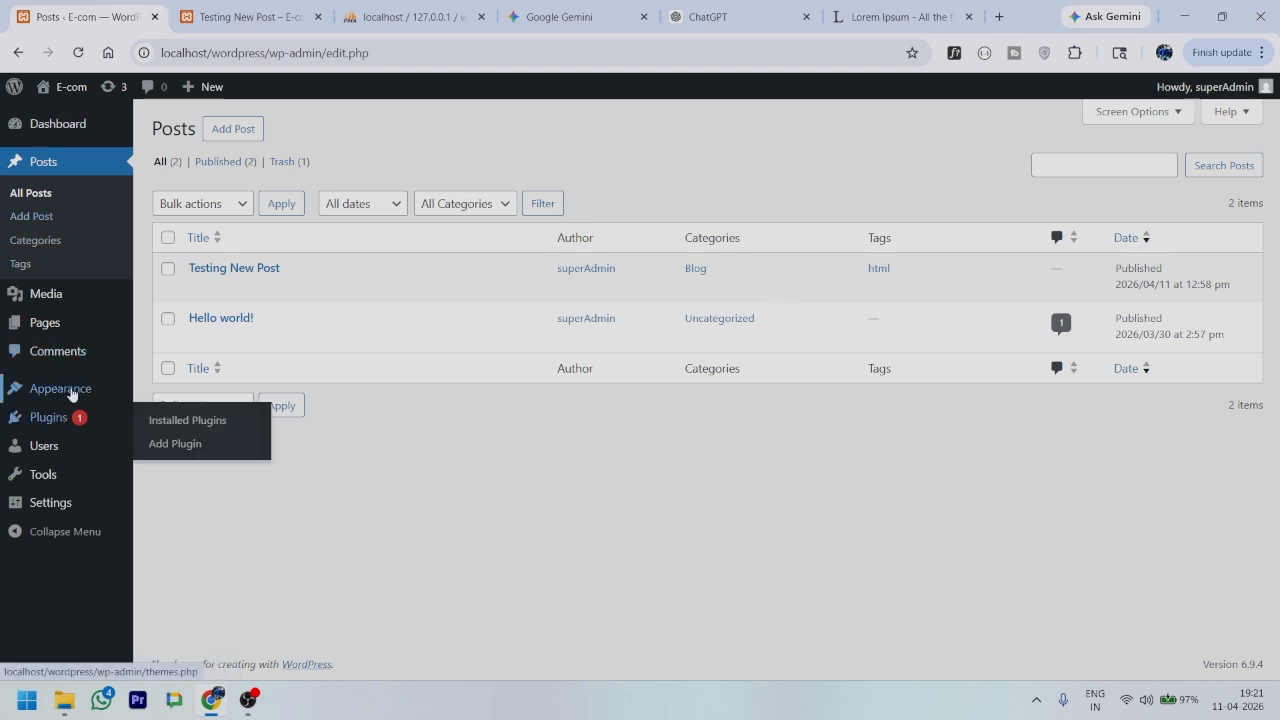
Step: Open the catalogue for adding new themes and look through the popular ones
mouse_move(31, 391)
left_click(165, 391)
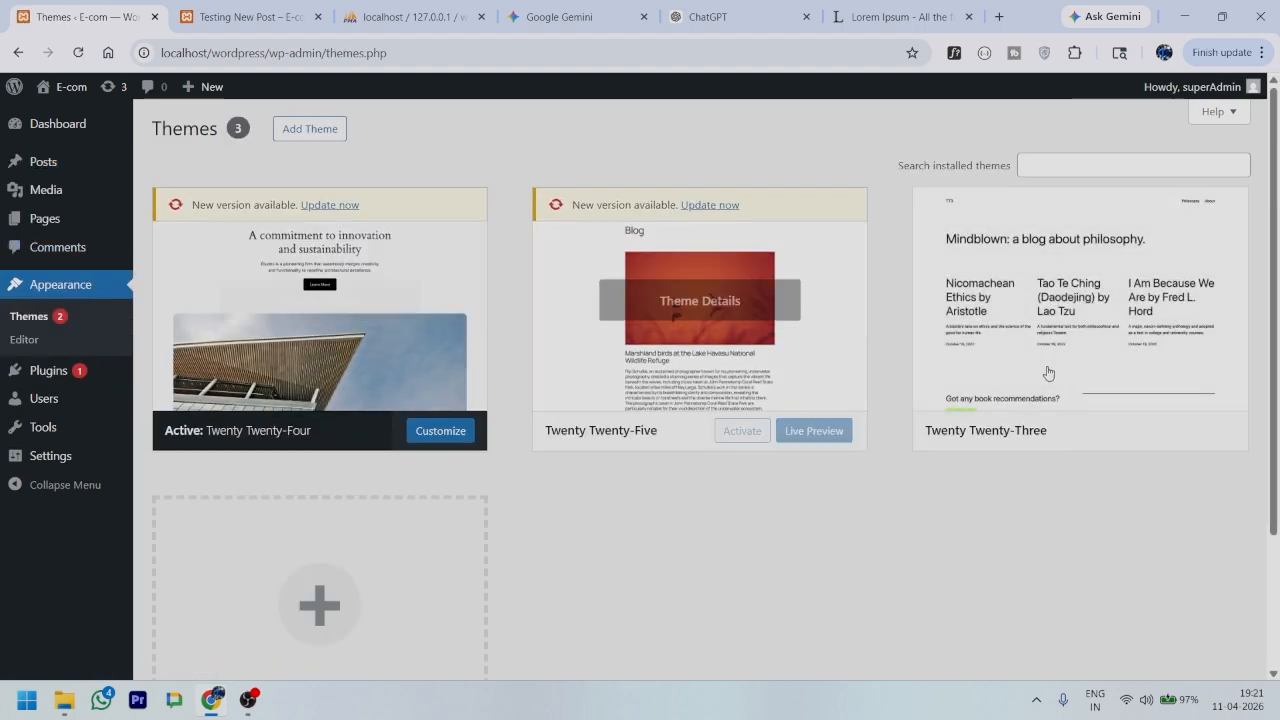
left_click(300, 130)
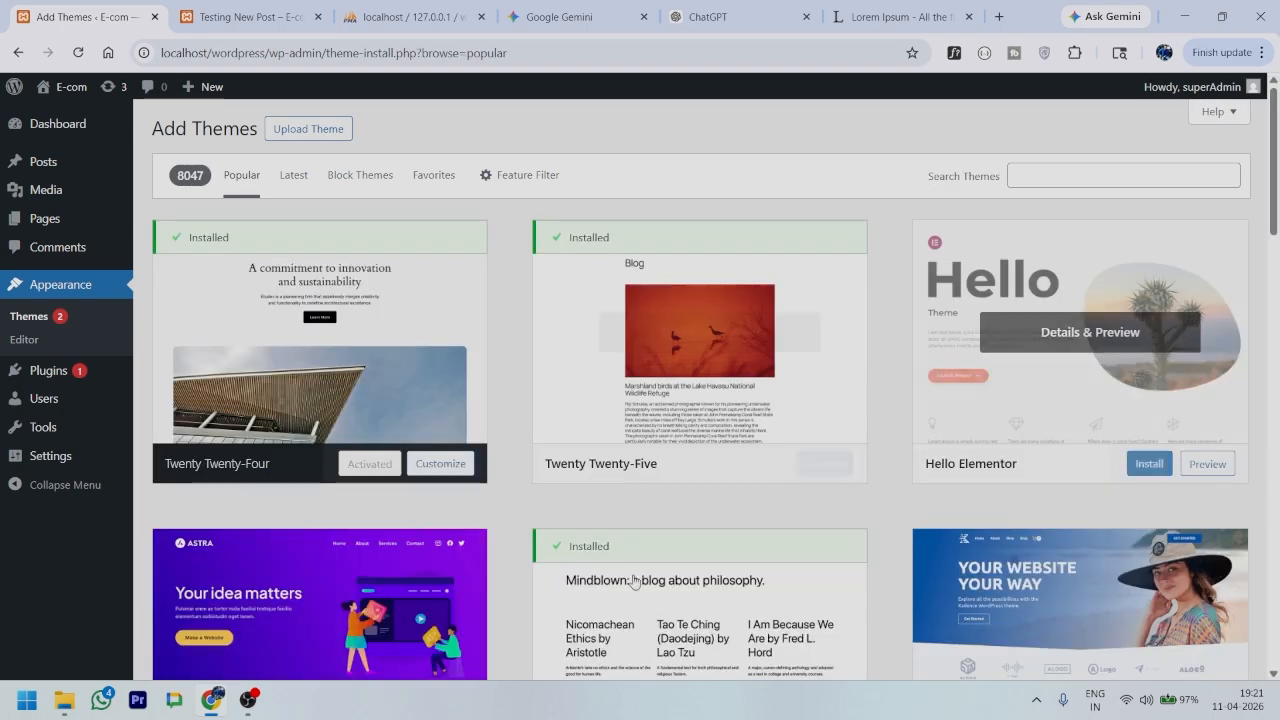
scroll(565, 480, "down", 10)
scroll(571, 492, "down", 15)
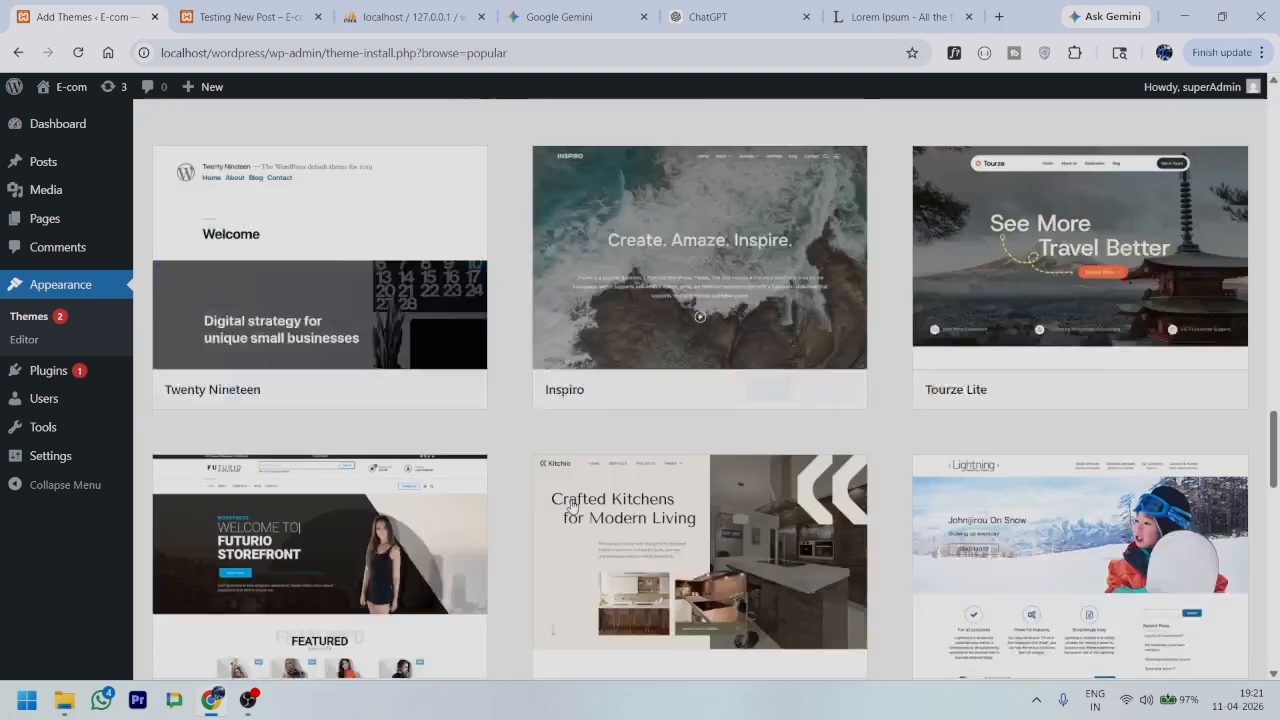
scroll(562, 511, "up", 10)
scroll(562, 511, "up", 15)
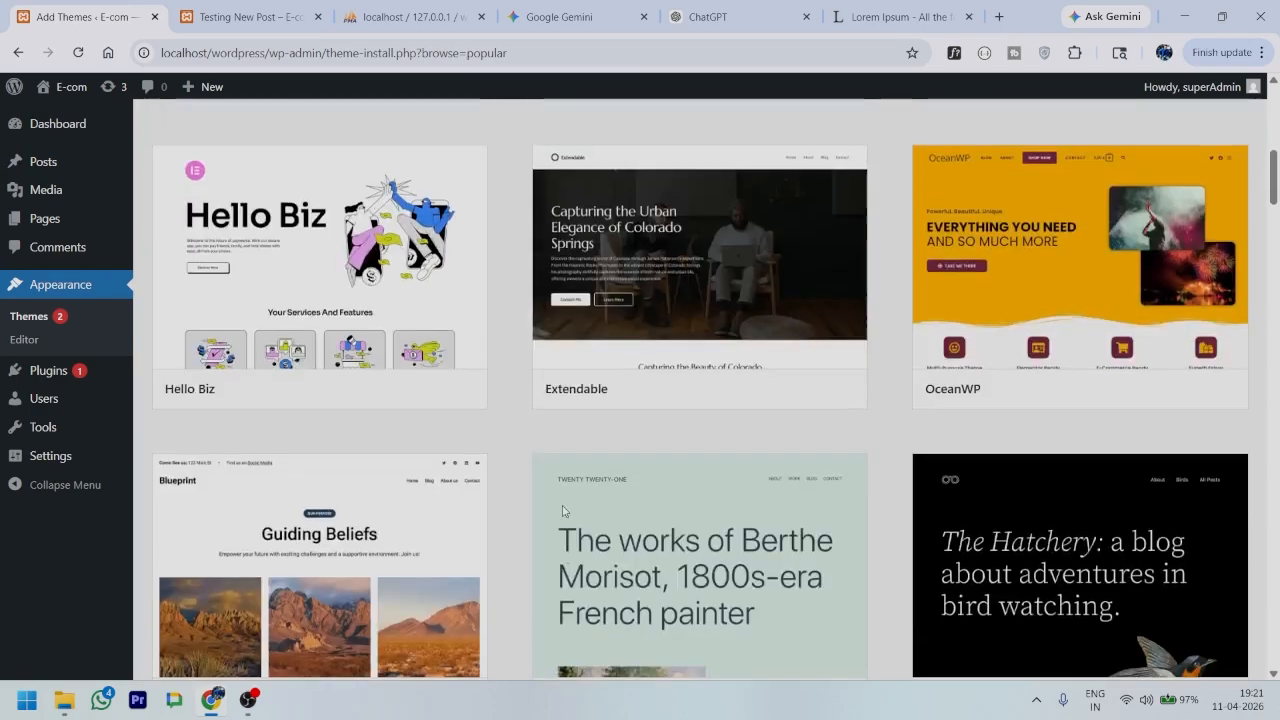
Step: Search the theme catalogue for "shop"
left_click(1106, 180)
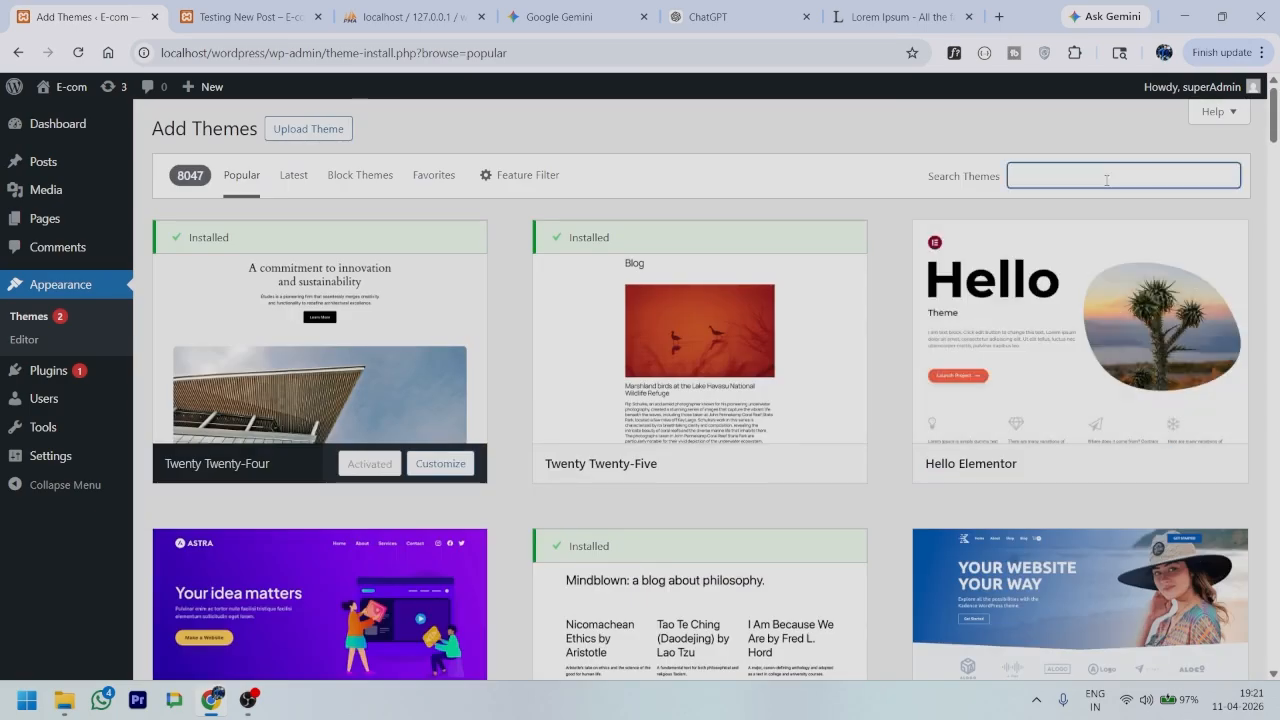
scroll(963, 347, "down", 1)
scroll(963, 347, "up", 1)
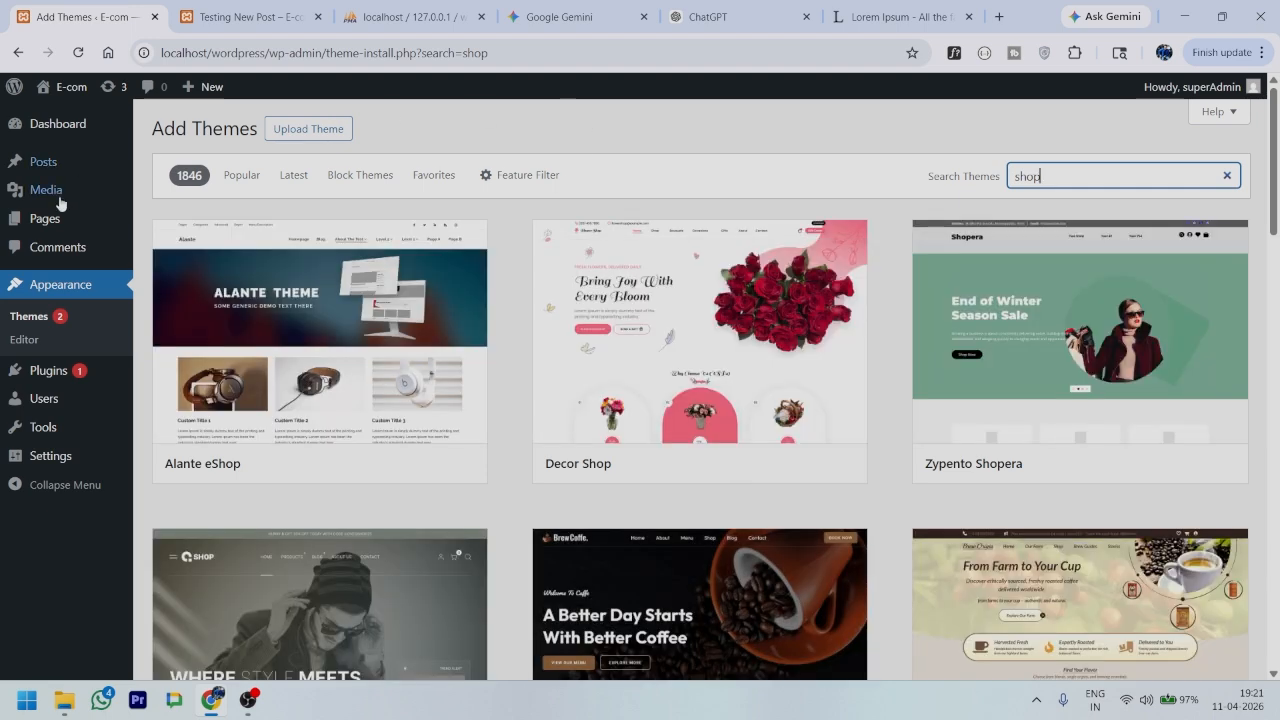
Step: Browse the shop theme results and compare their designs to find a suitable store theme
mouse_move(397, 335)
scroll(950, 283, "down", 3)
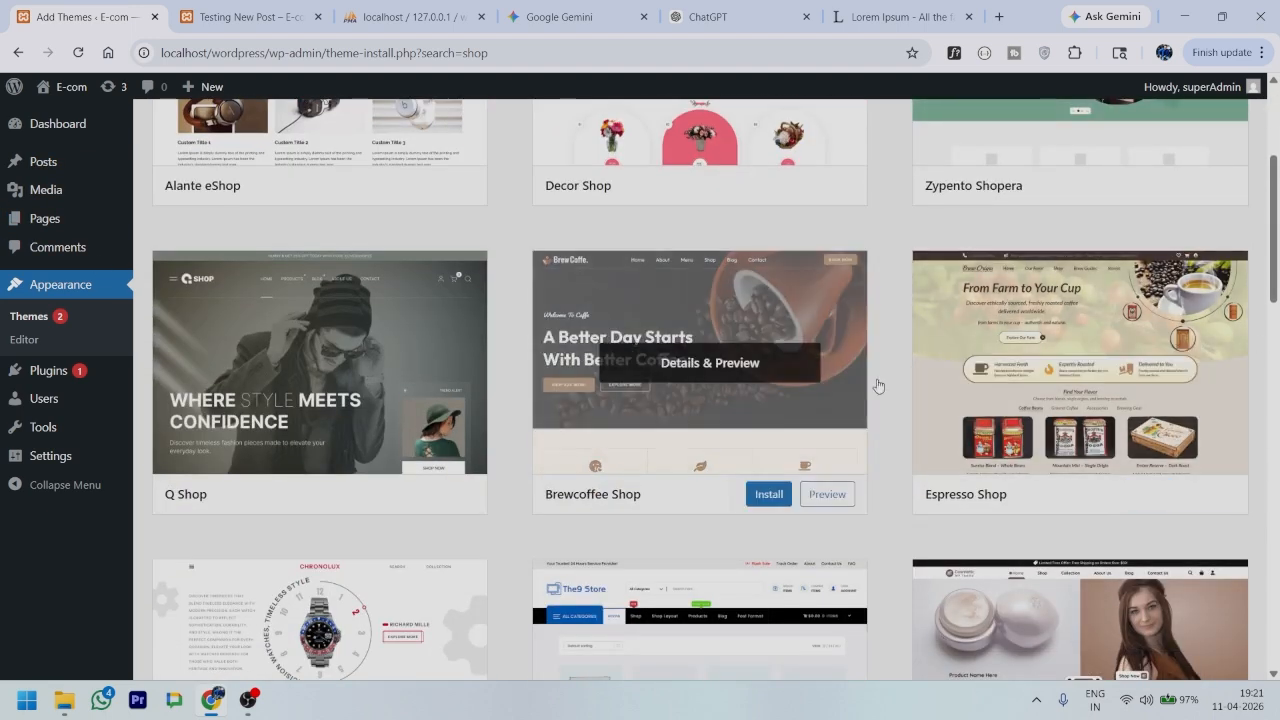
scroll(700, 400, "down", 3)
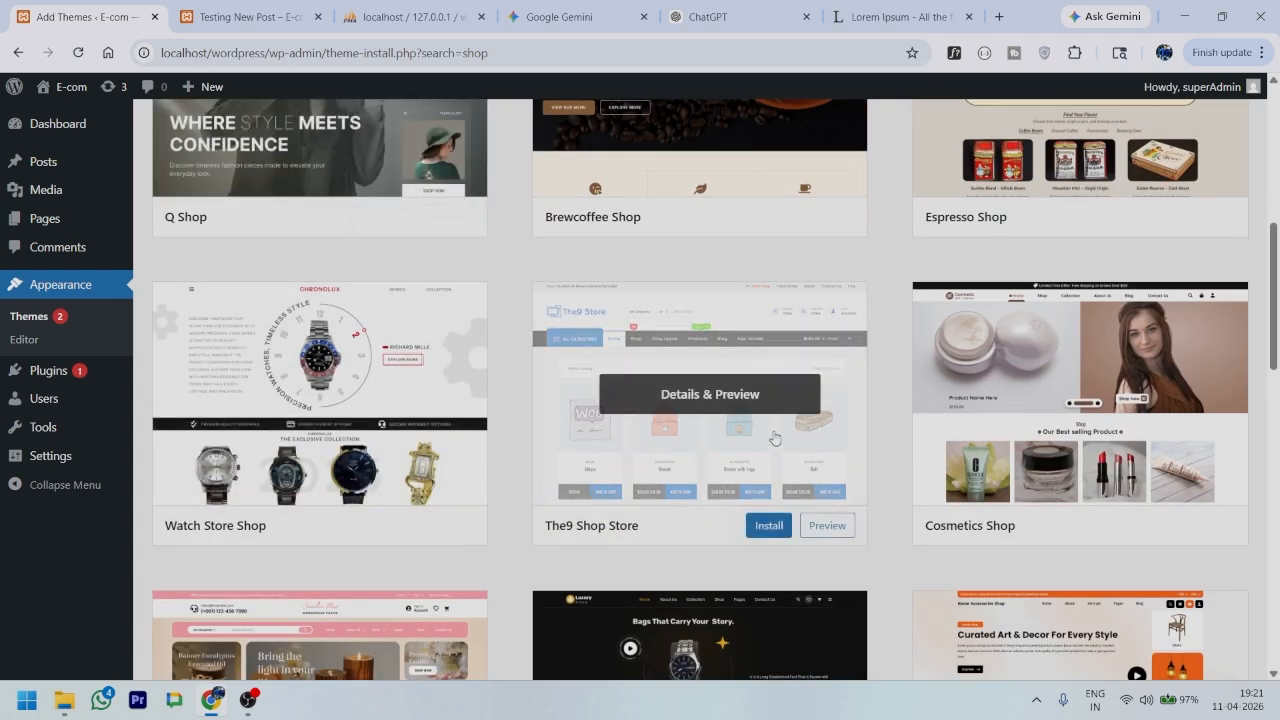
scroll(775, 438, "down", 3)
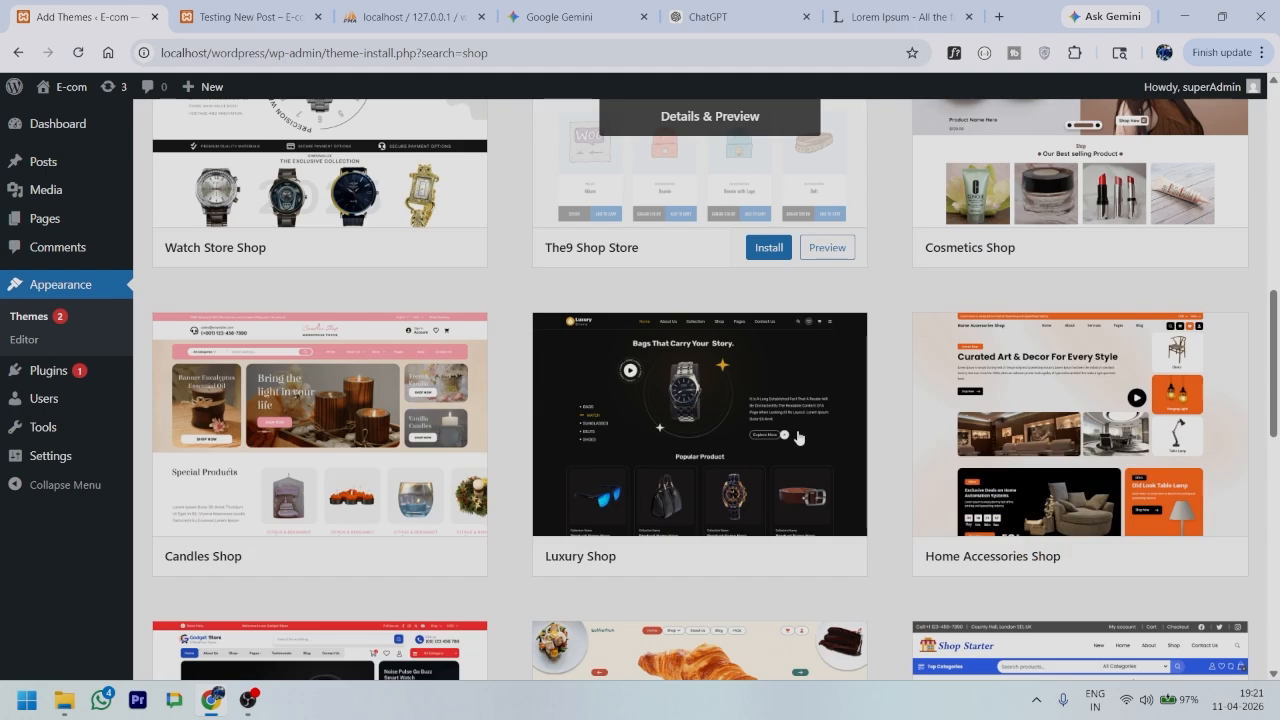
scroll(480, 300, "down", 3)
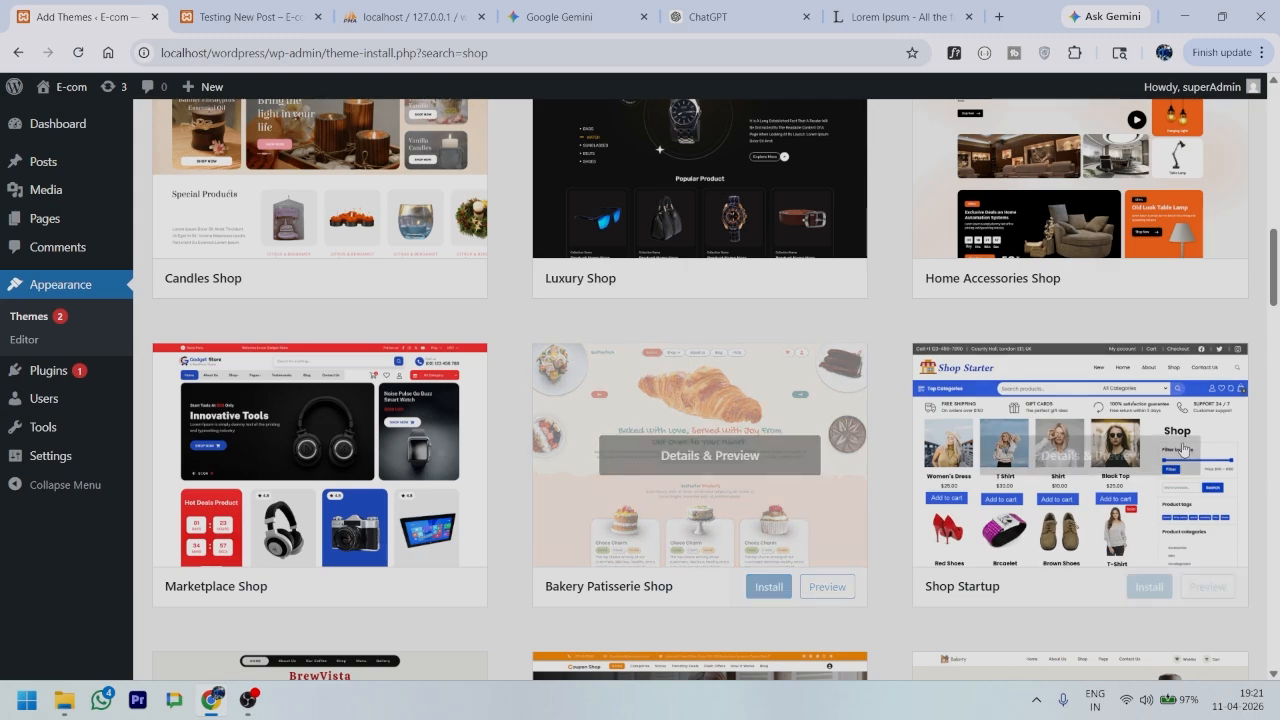
scroll(700, 451, "down", 4)
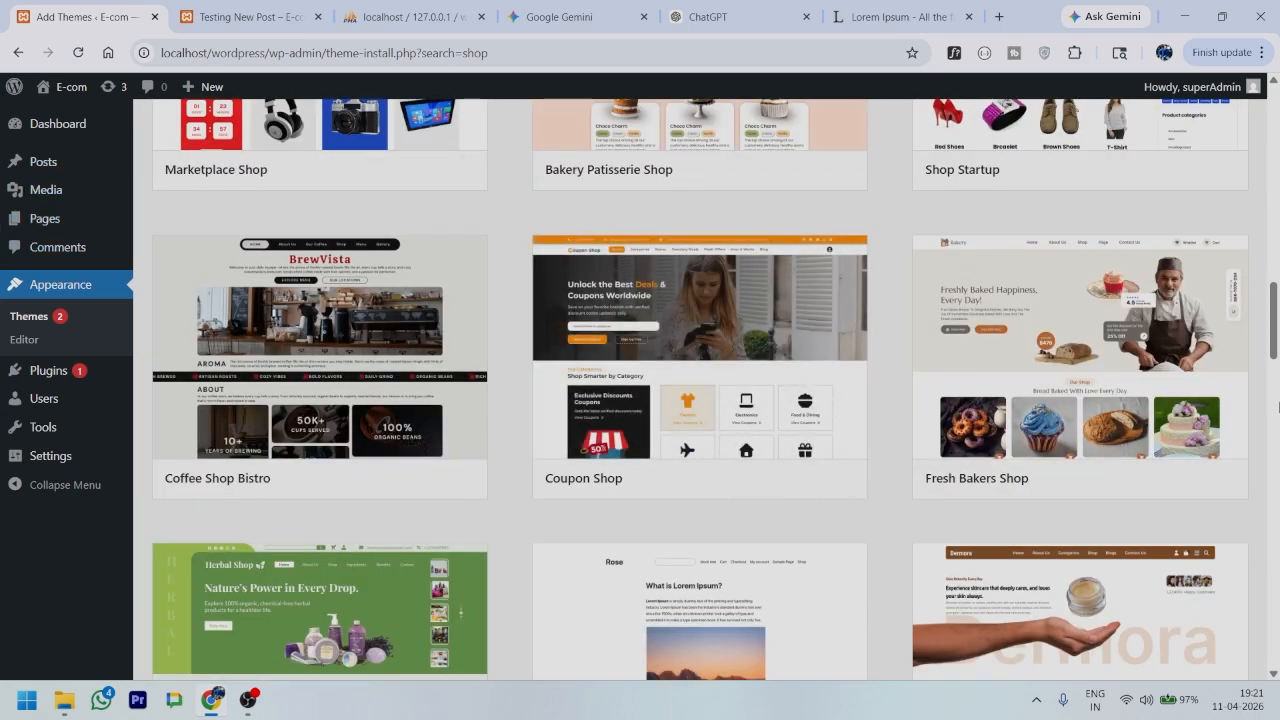
scroll(715, 398, "down", 4)
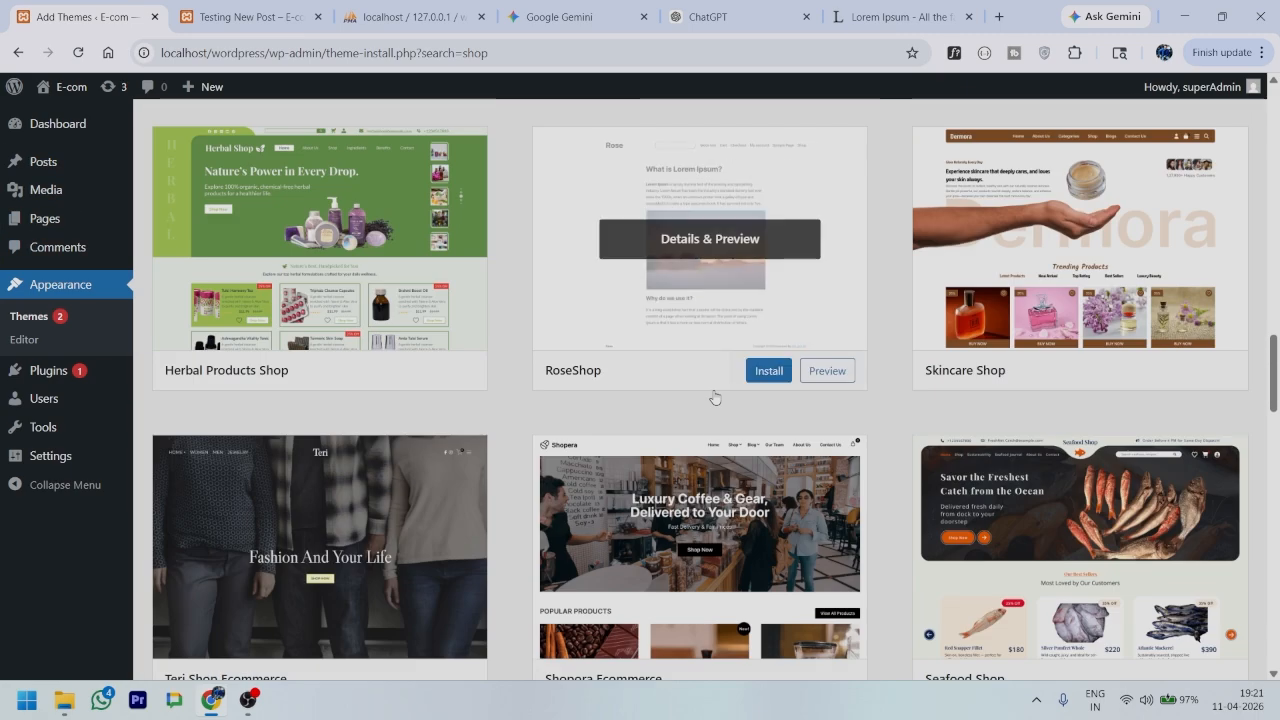
scroll(715, 398, "down", 1)
scroll(715, 398, "down", 3)
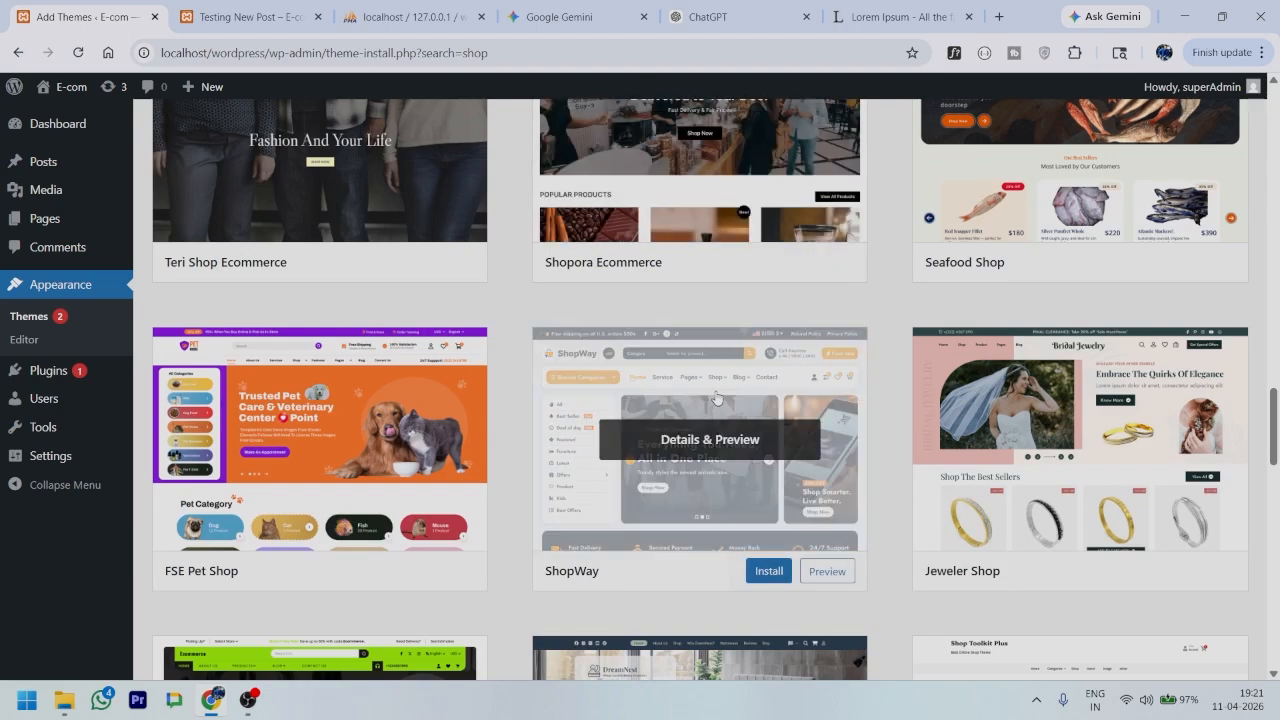
scroll(1120, 328, "up", 10)
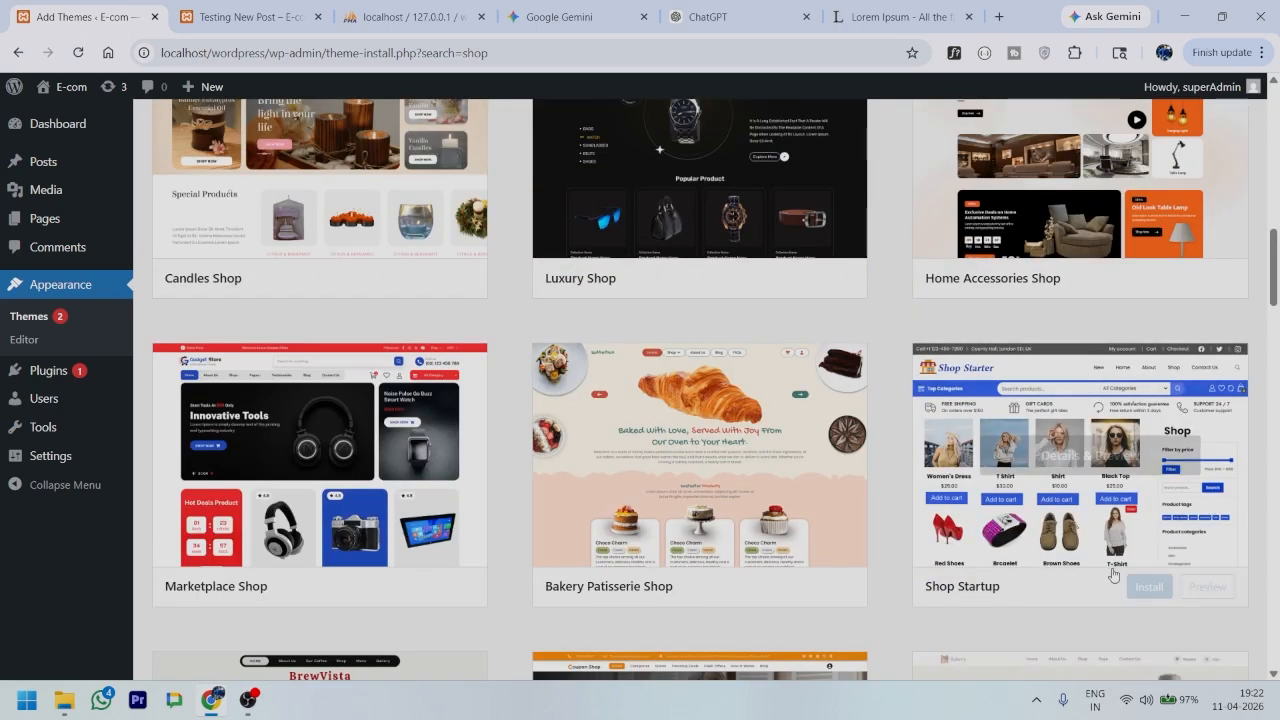
Step: Open the details of the Shop Startup theme and examine its description and preview page
mouse_move(1157, 592)
left_click(1144, 536)
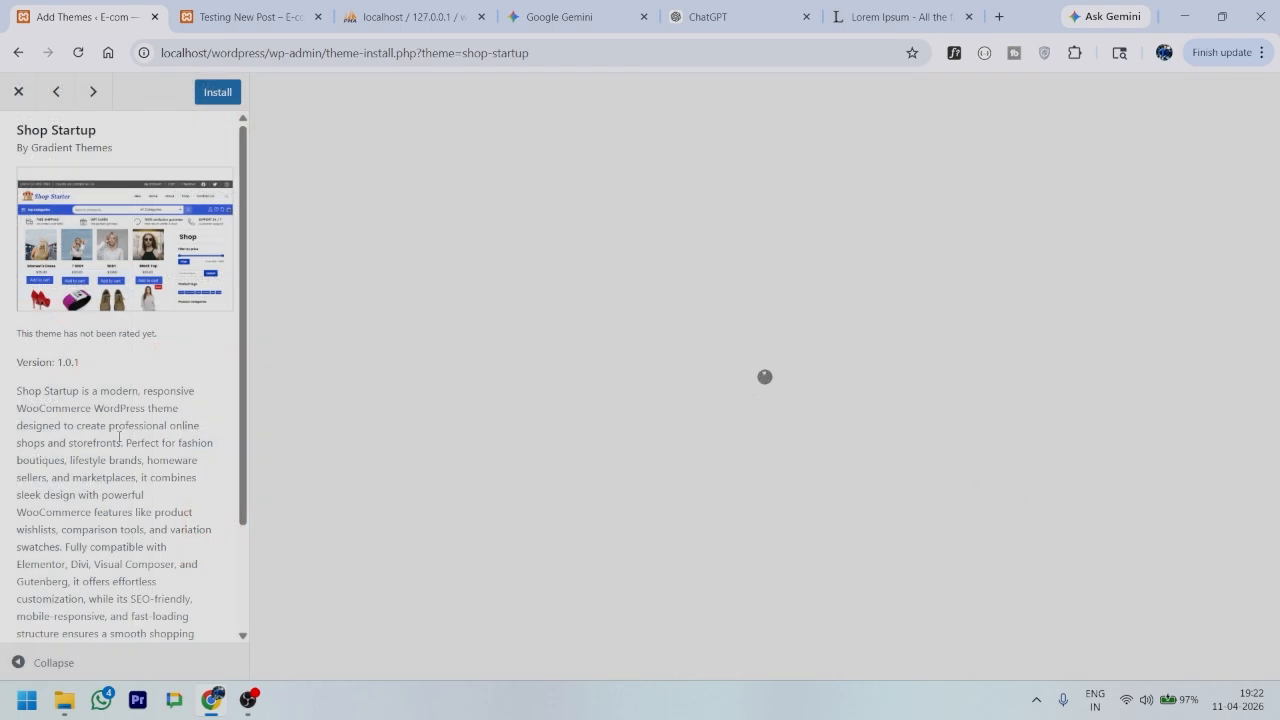
scroll(119, 437, "down", 2)
scroll(119, 440, "up", 2)
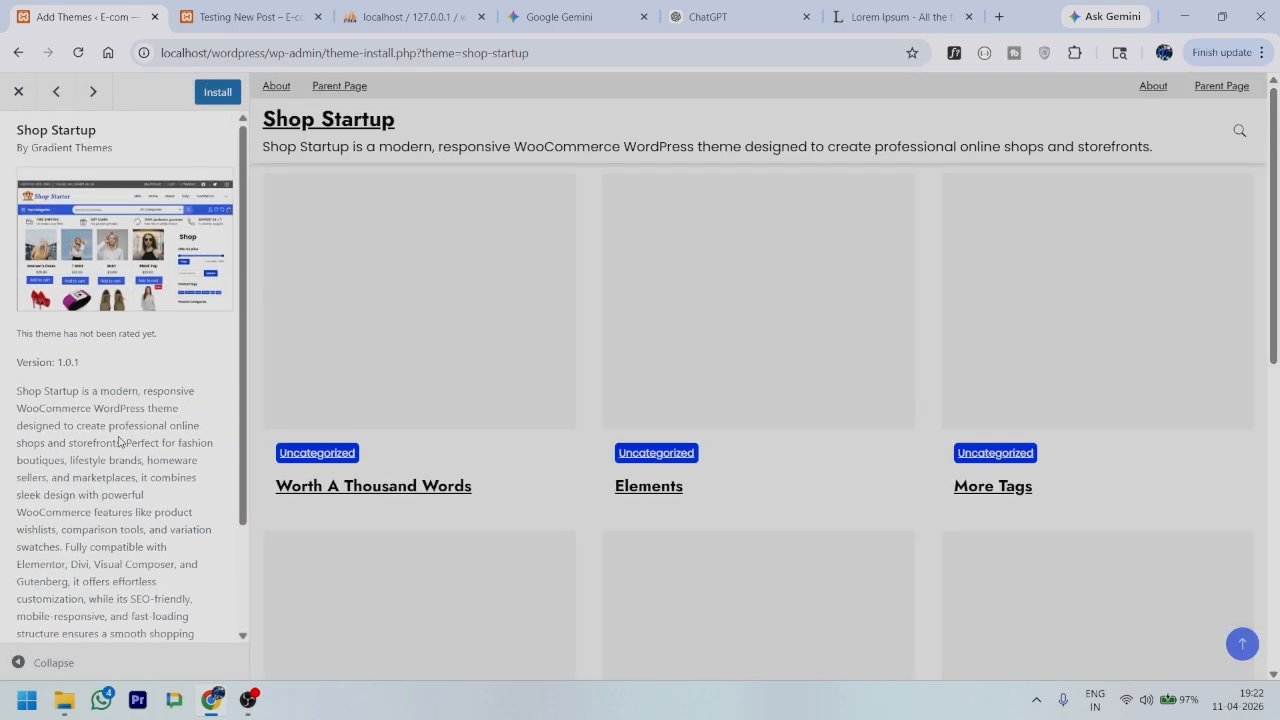
scroll(981, 327, "down", 10)
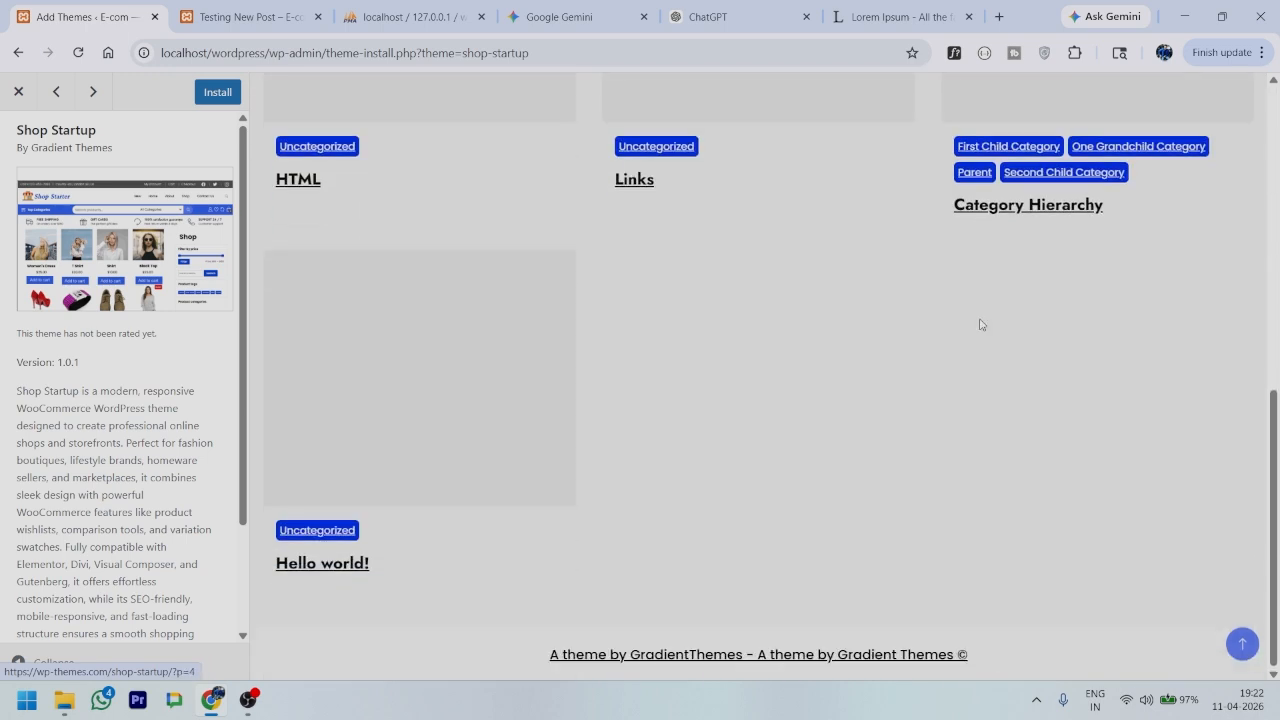
scroll(981, 327, "up", 10)
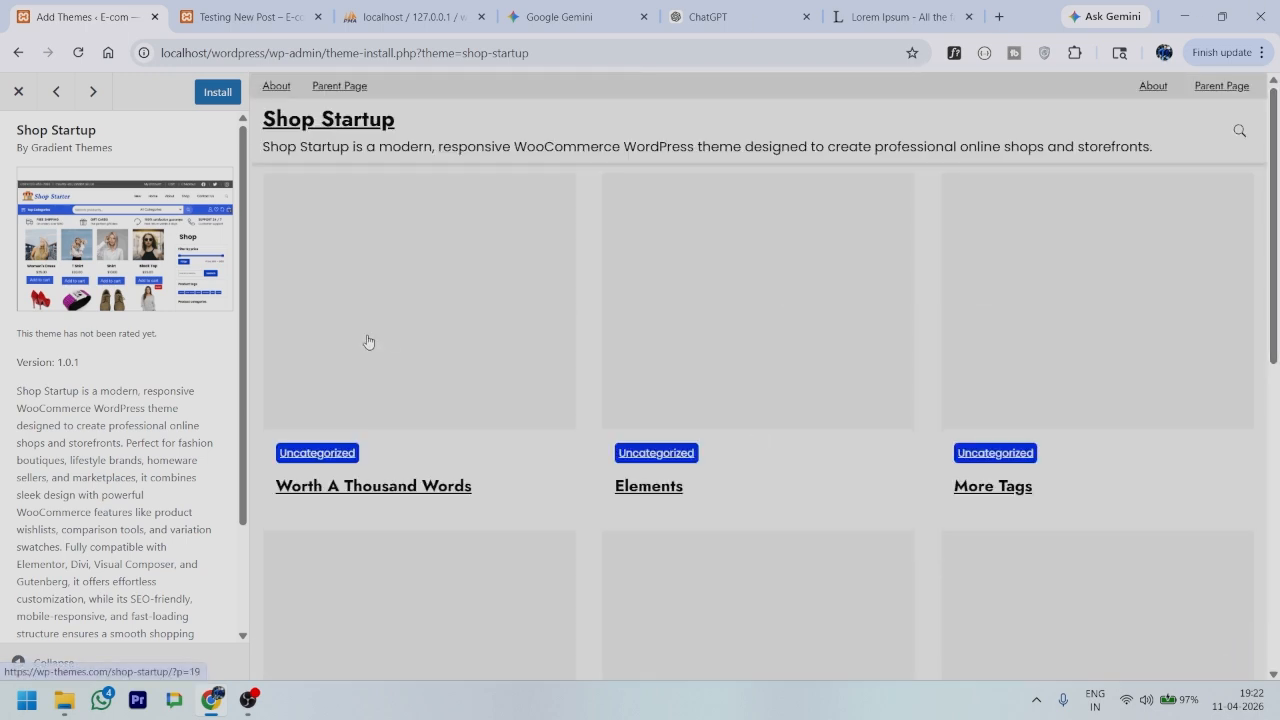
Step: Install the Shop Startup theme, close its preview and activate the theme on the site
left_click(218, 91)
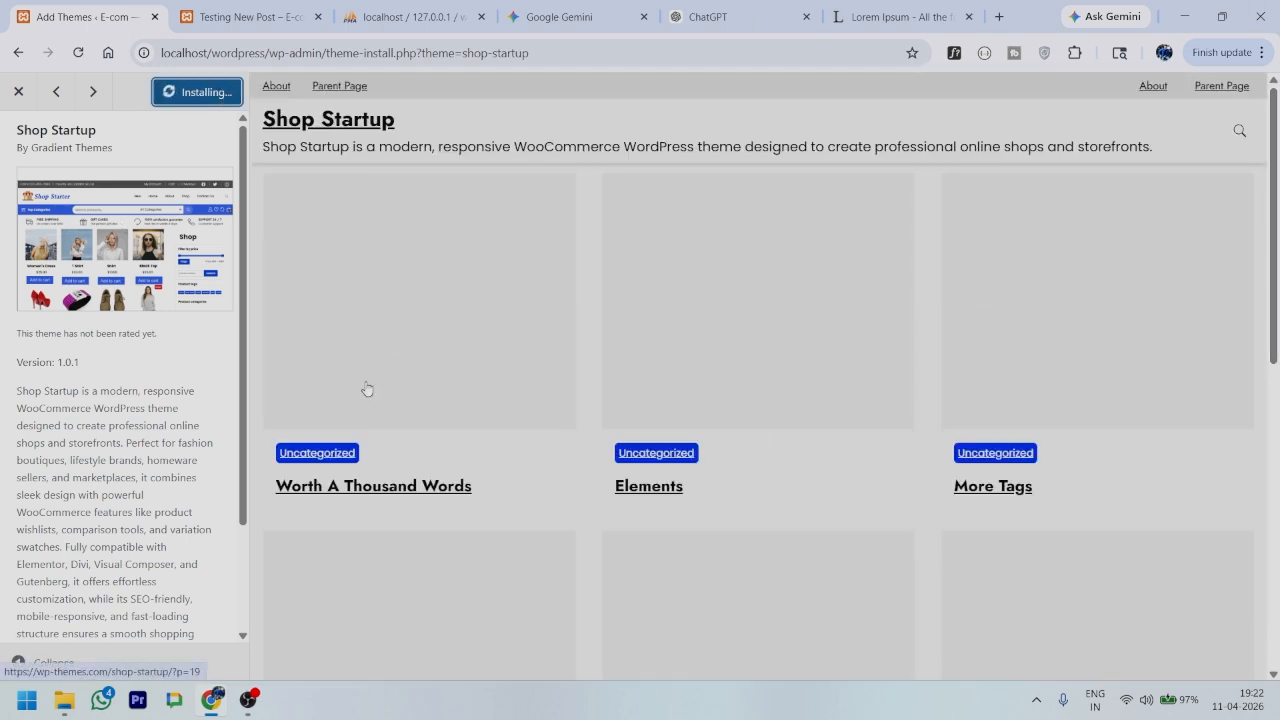
left_click(16, 92)
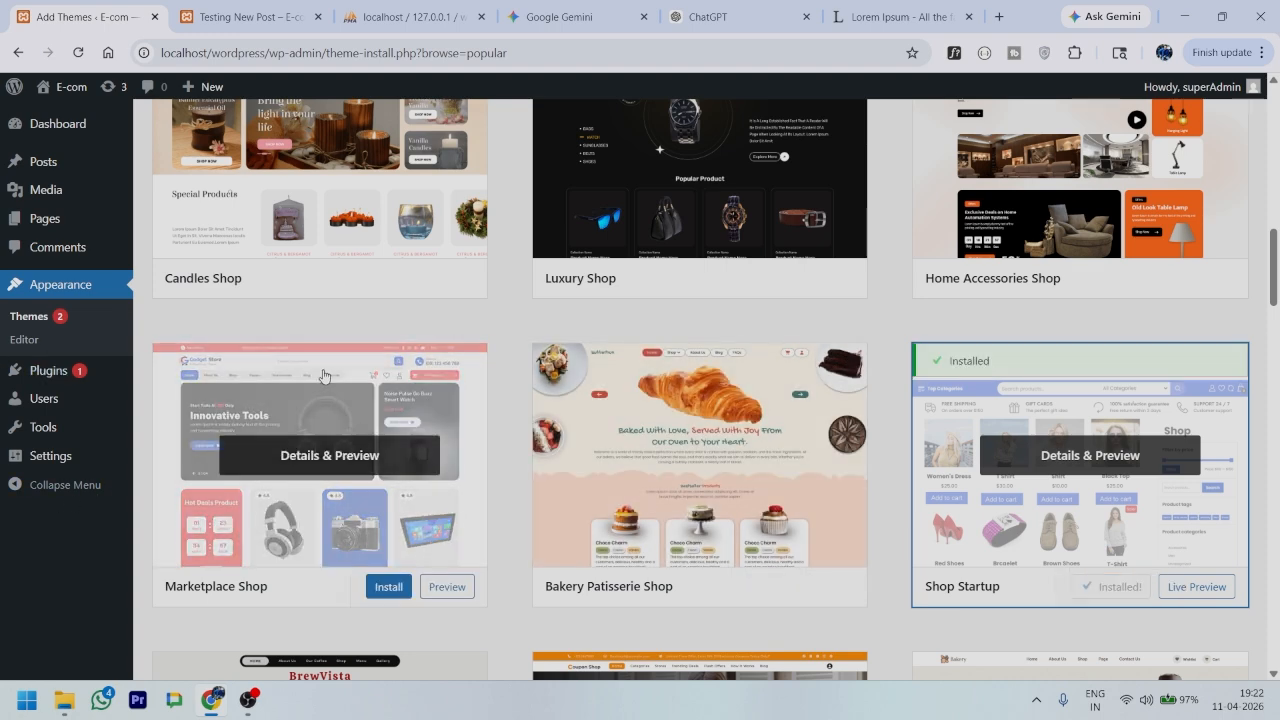
left_click(1122, 588)
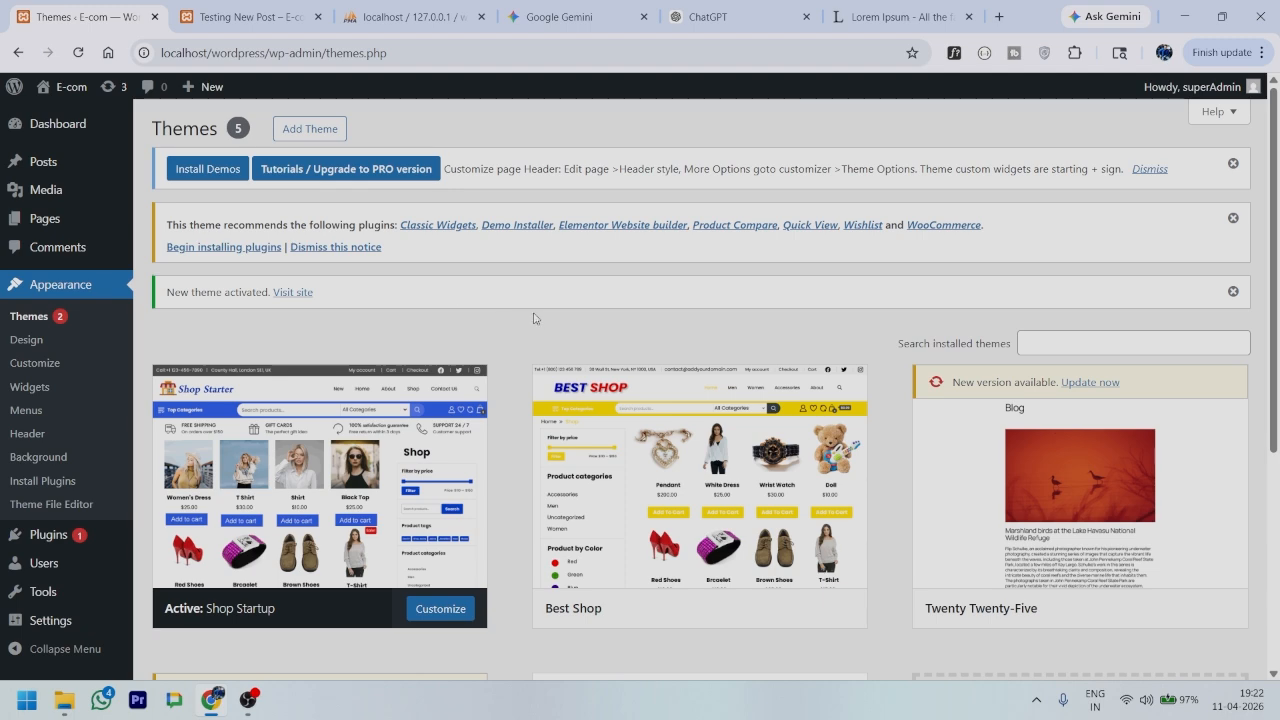
Step: Review the installed themes and the notices for the active Shop Startup theme
scroll(534, 318, "down", 4)
scroll(519, 422, "up", 4)
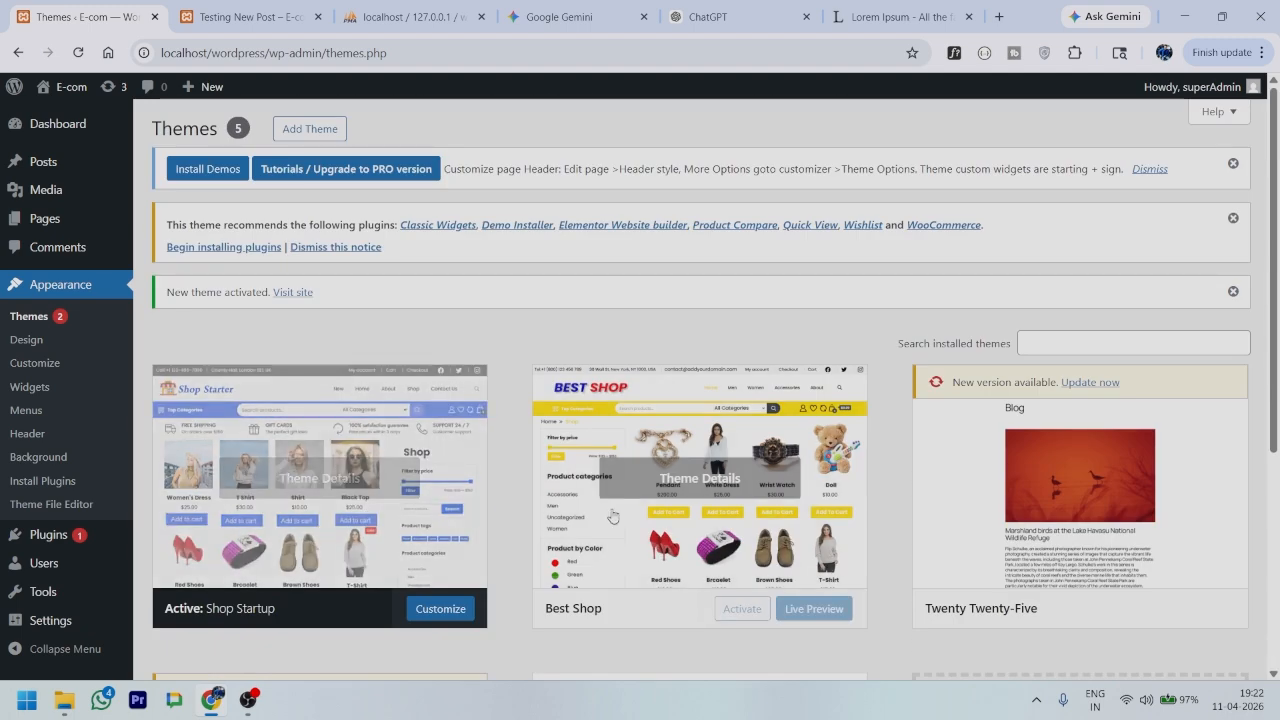
left_click(61, 314)
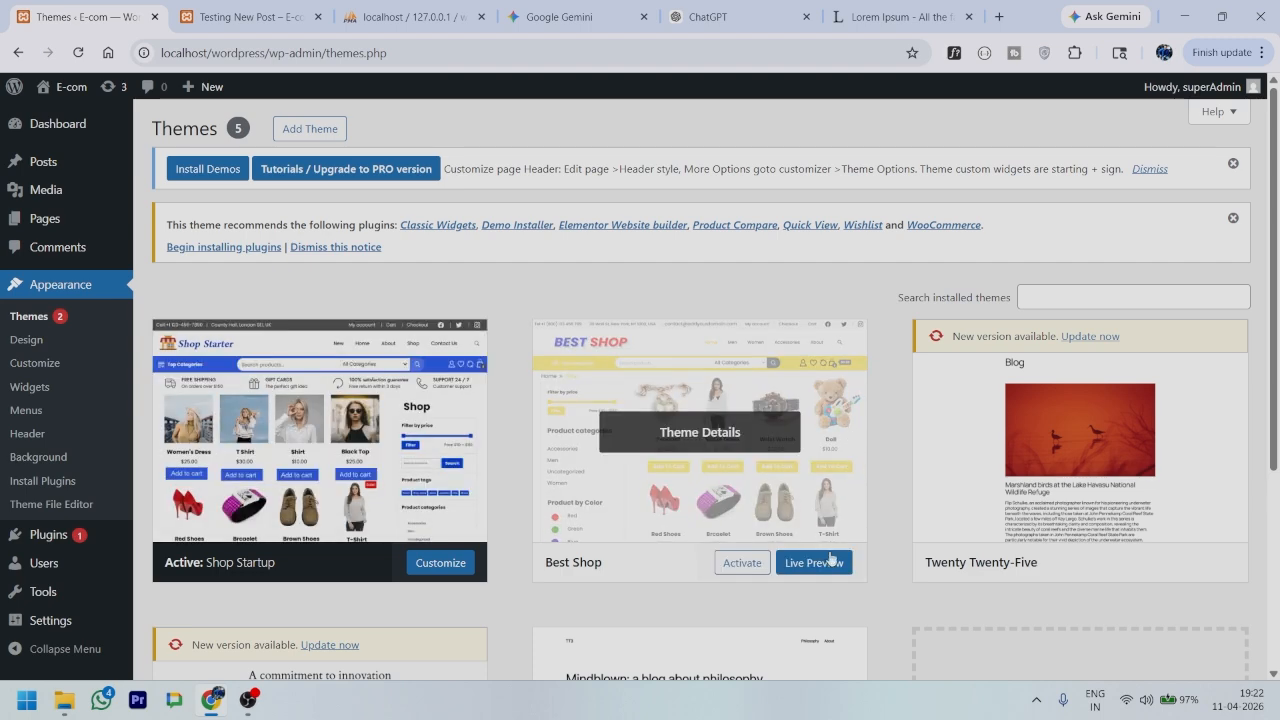
scroll(600, 410, "down", 3)
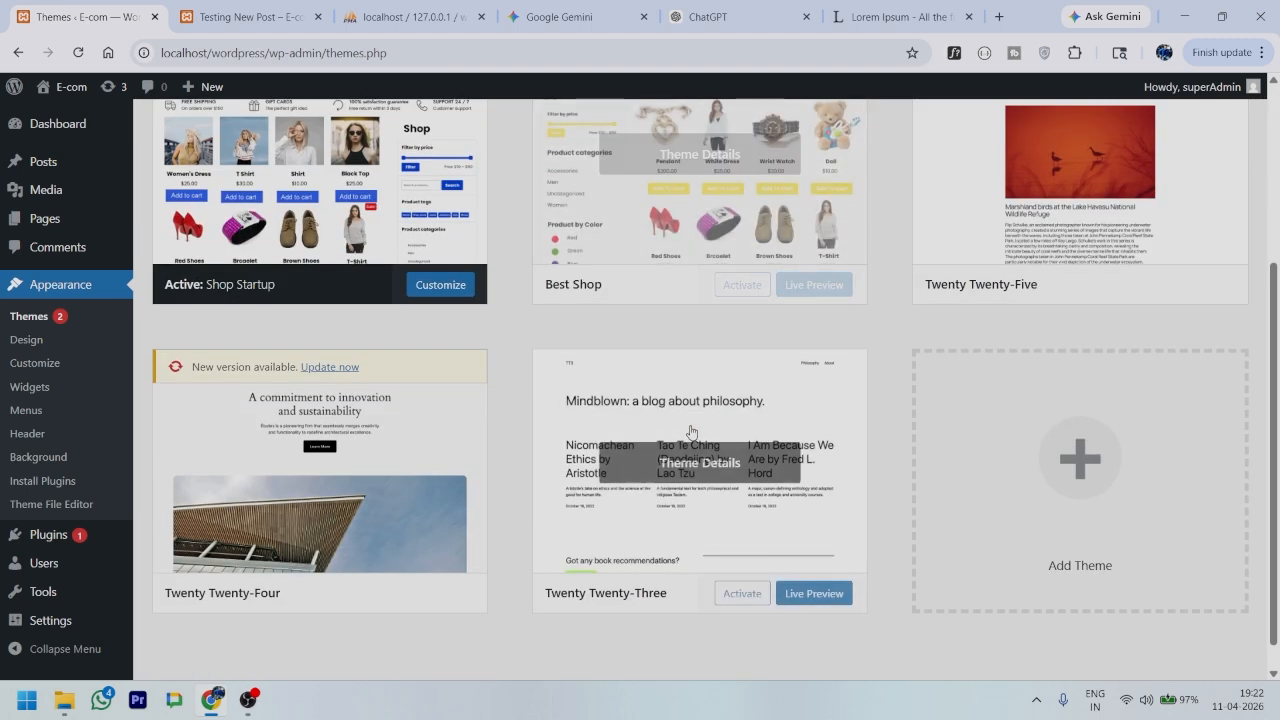
scroll(619, 410, "up", 1)
scroll(619, 410, "up", 3)
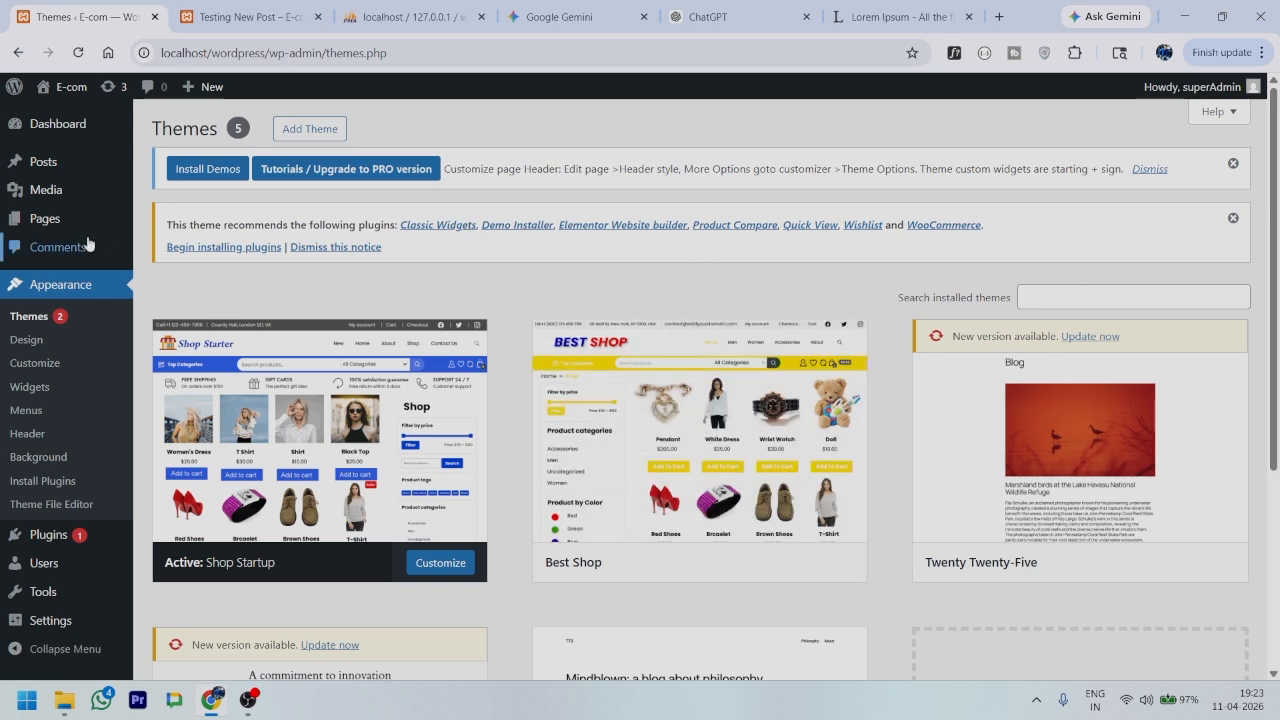
Step: Start the theme's demo installation and run a bulk install of all the recommended plugins, from Classic Widgets to WooCommerce
left_click(200, 170)
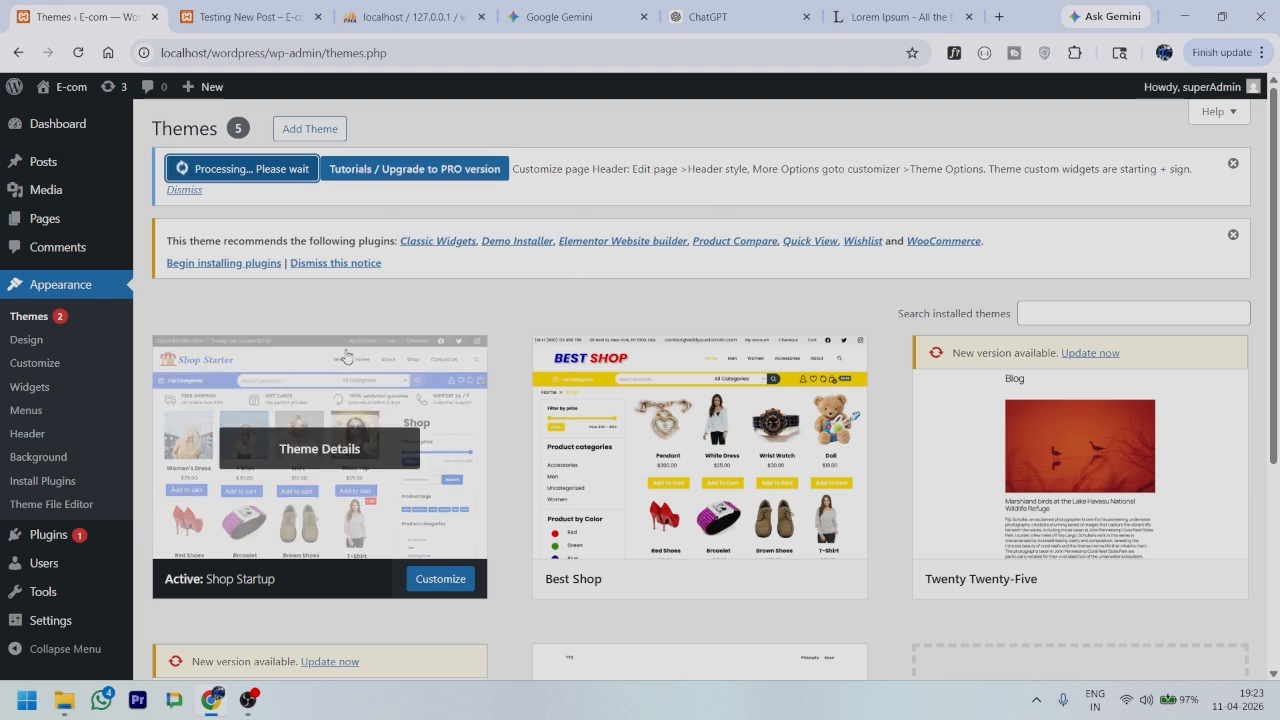
left_click(239, 265)
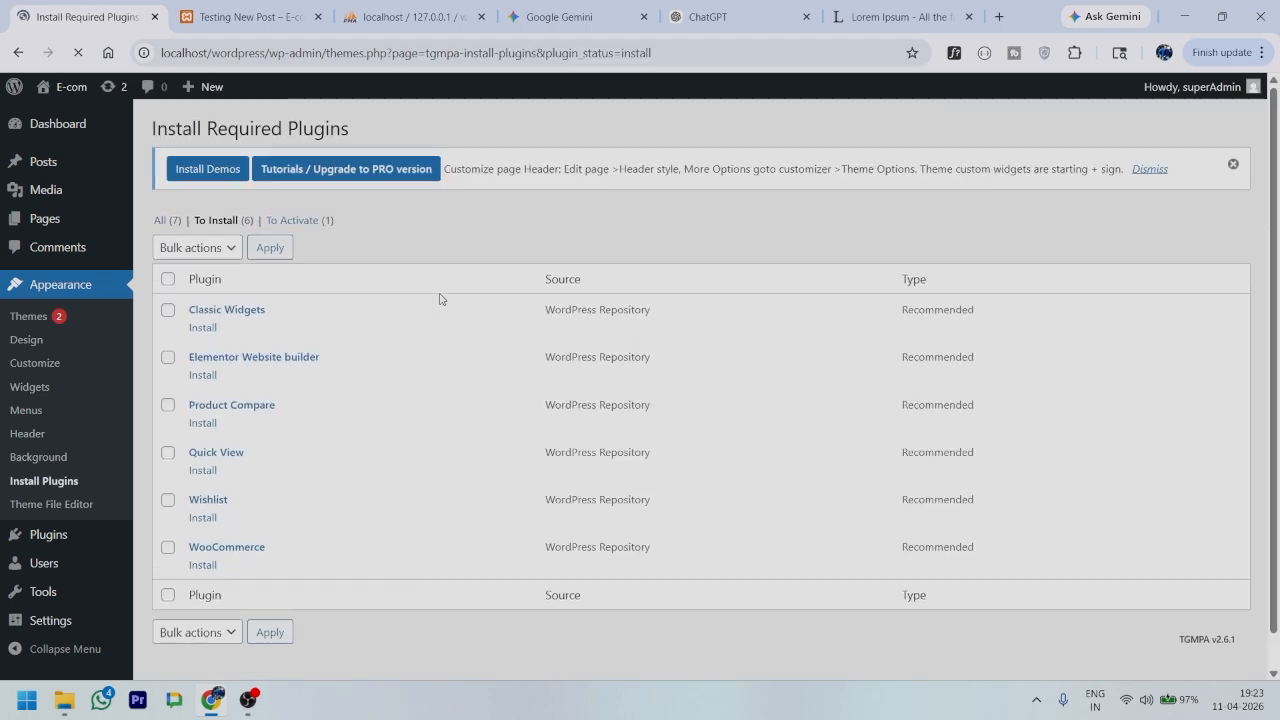
left_click(168, 280)
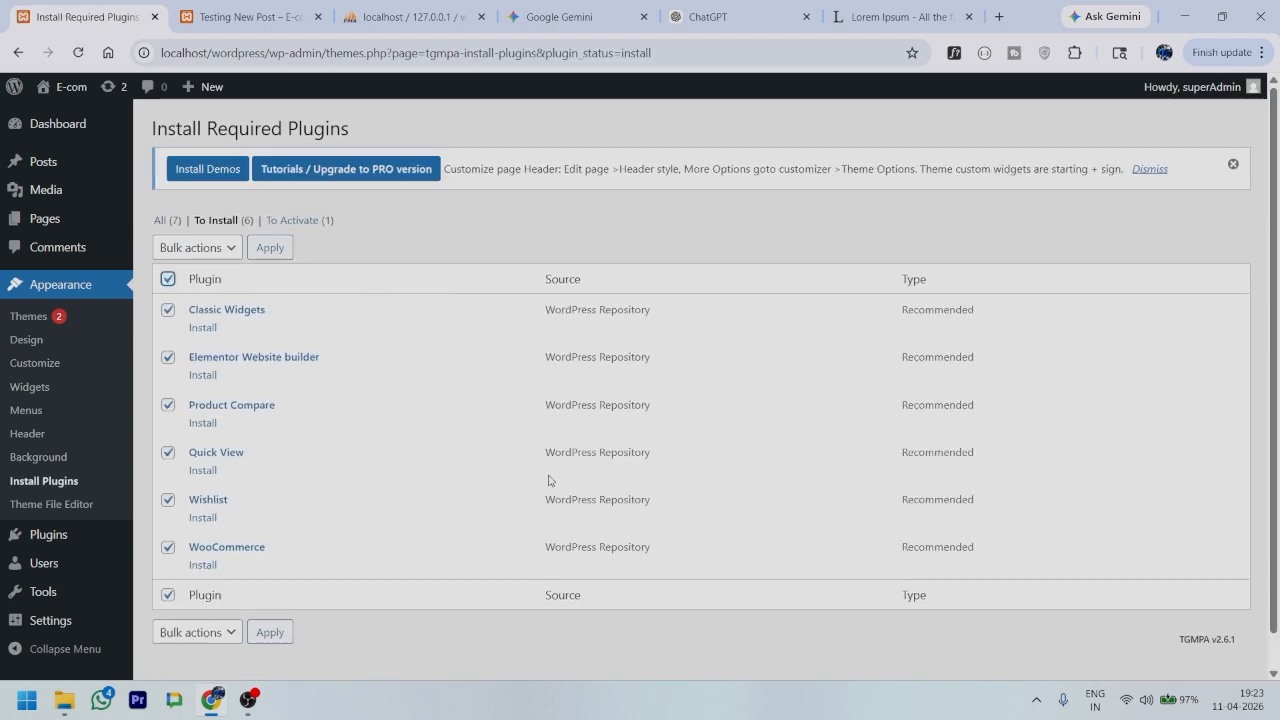
left_click(226, 257)
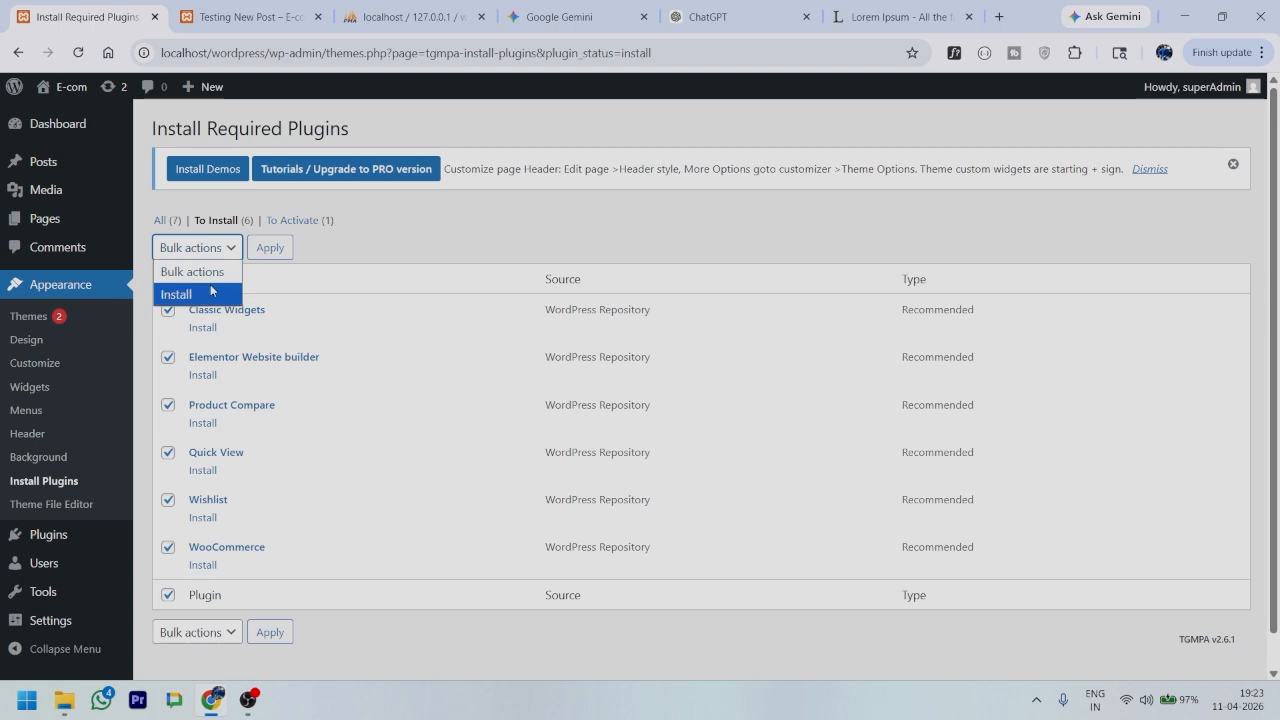
left_click(209, 289)
left_click(285, 250)
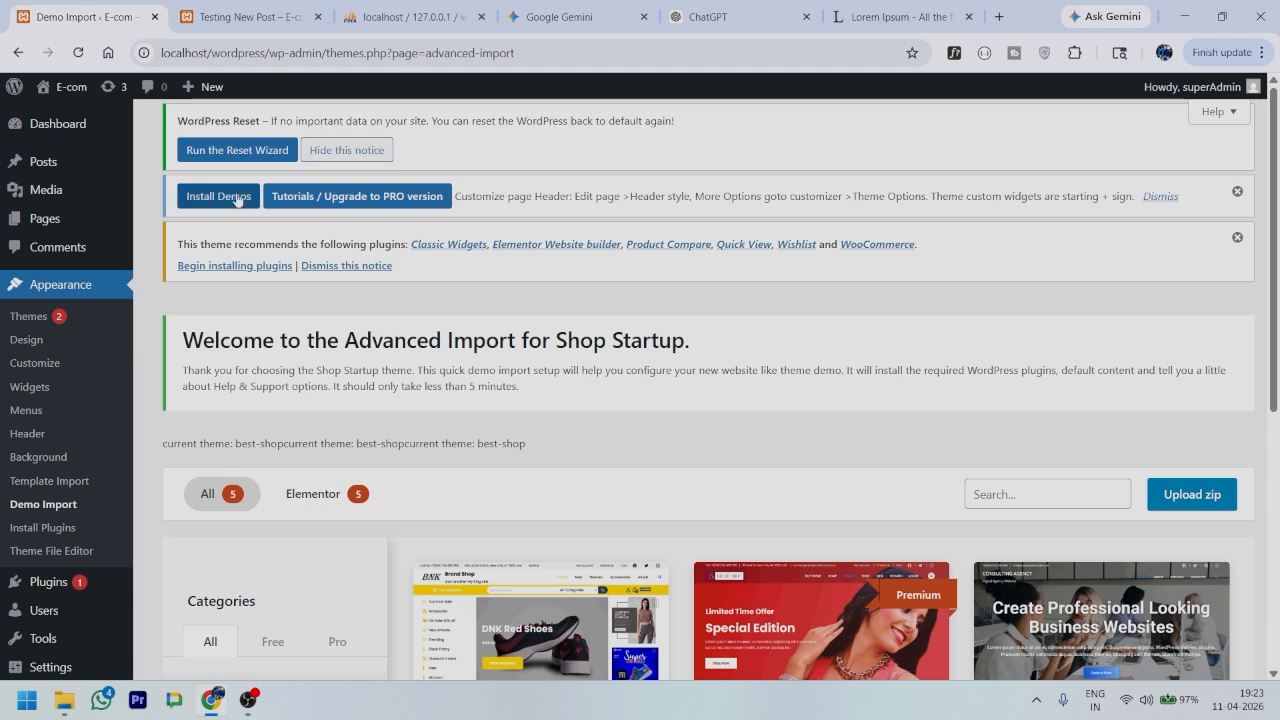
Step: Examine the demo templates offered for import with Shop Startup, checking the All and Elementor groups
scroll(500, 309, "down", 5)
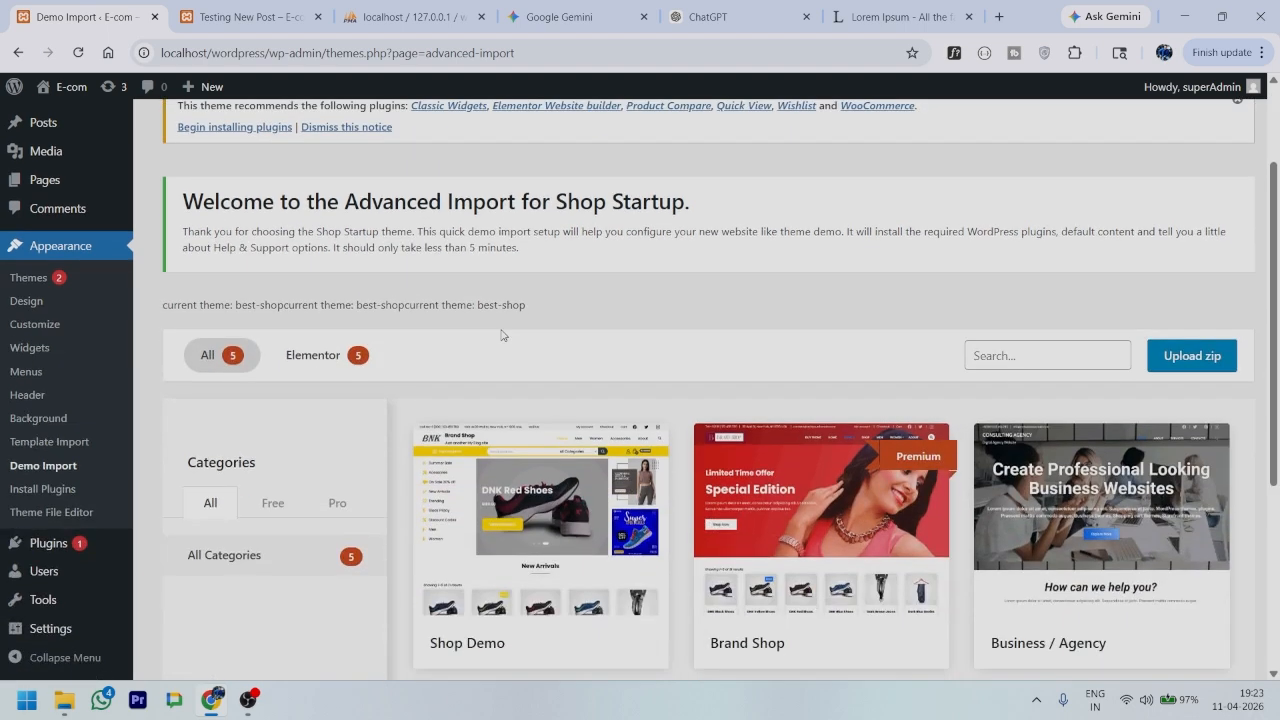
scroll(502, 335, "up", 5)
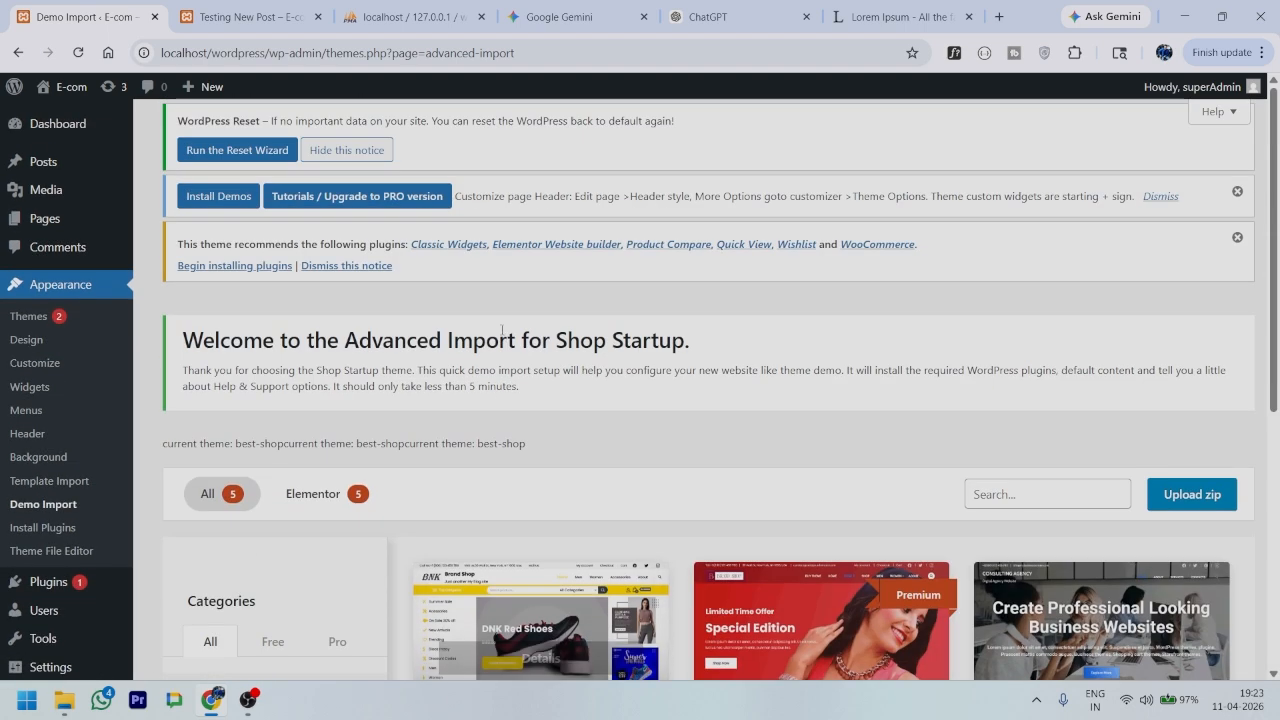
scroll(502, 335, "down", 3)
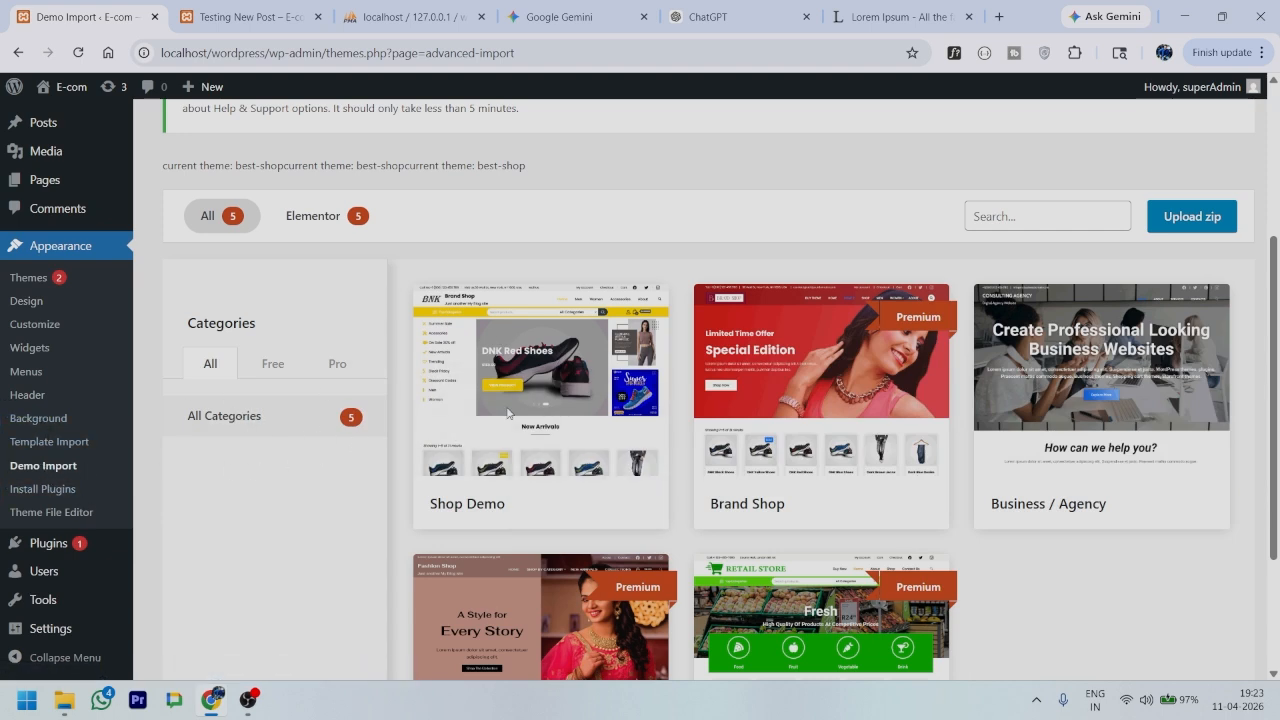
mouse_move(1083, 316)
left_click(345, 222)
left_click(216, 218)
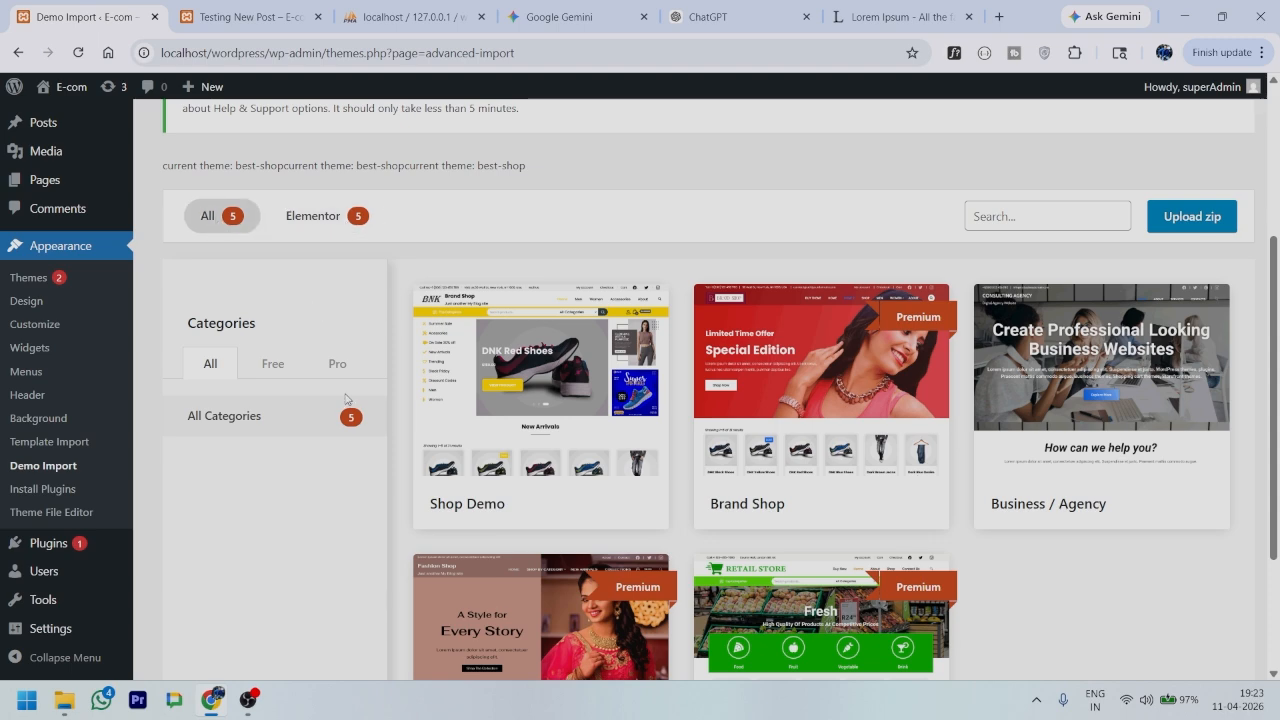
scroll(400, 405, "down", 2)
scroll(417, 401, "up", 5)
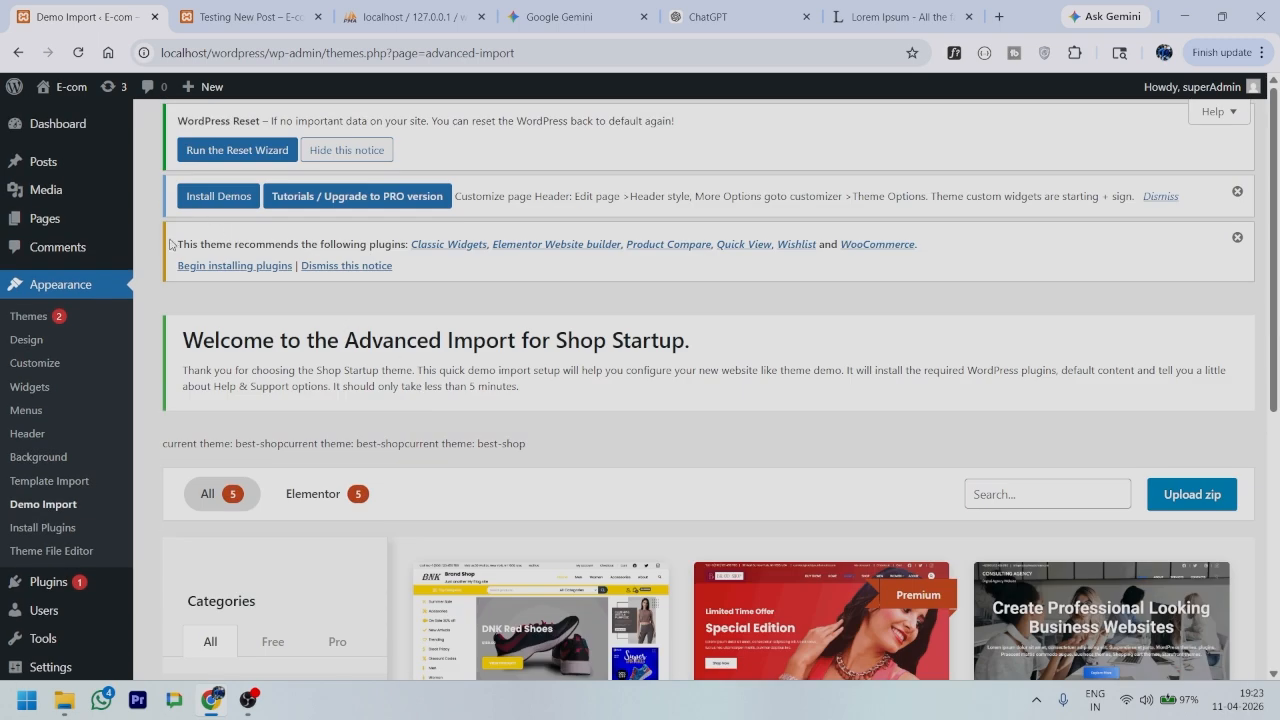
Step: Open the theme's list of recommended plugins, then install and activate Classic Widgets
left_click_drag(170, 244, 436, 271)
left_click(446, 271)
left_click(238, 268)
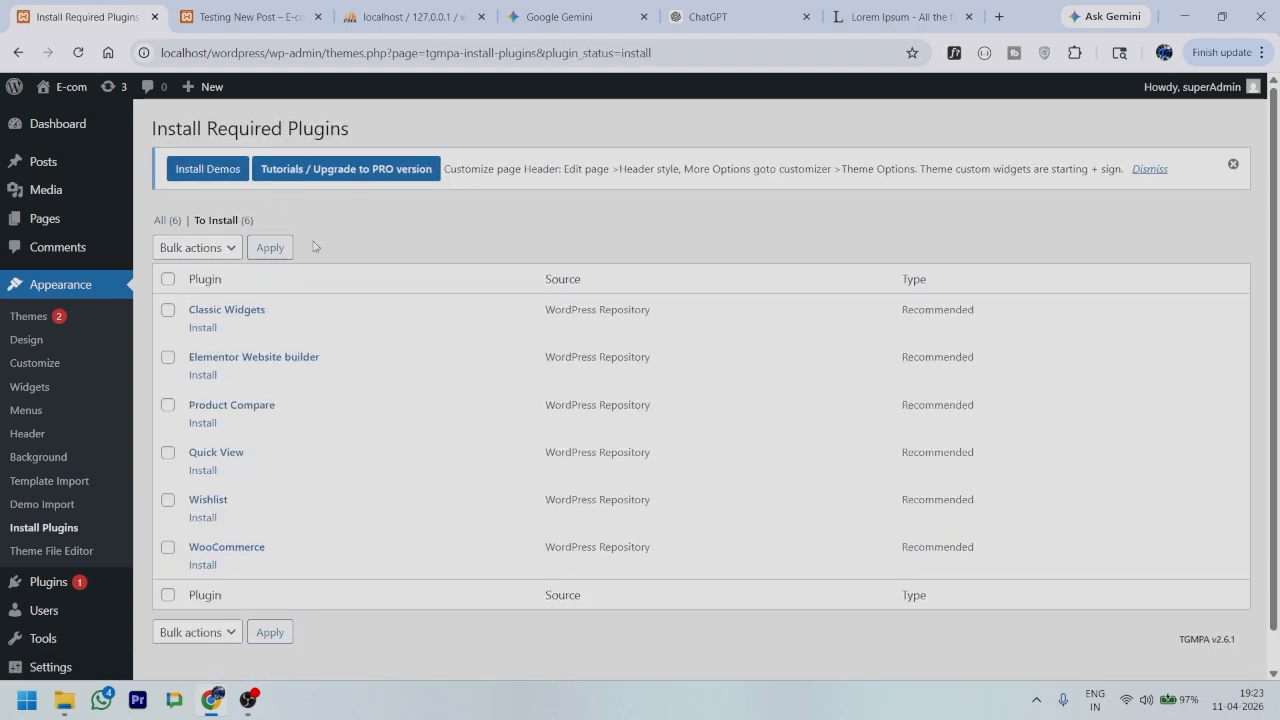
left_click(203, 327)
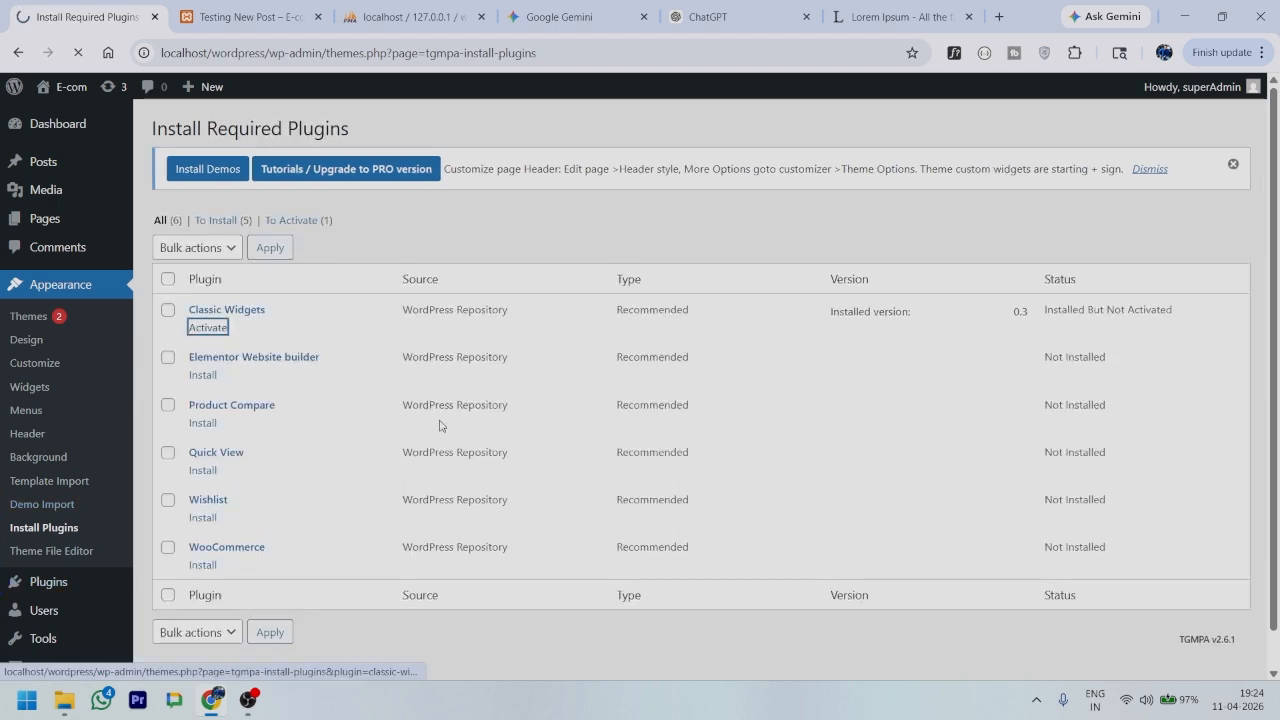
Step: Install Elementor Website builder, and install Product Compare from a copy of the recommended plugins list in a new browser tab
left_click(200, 375)
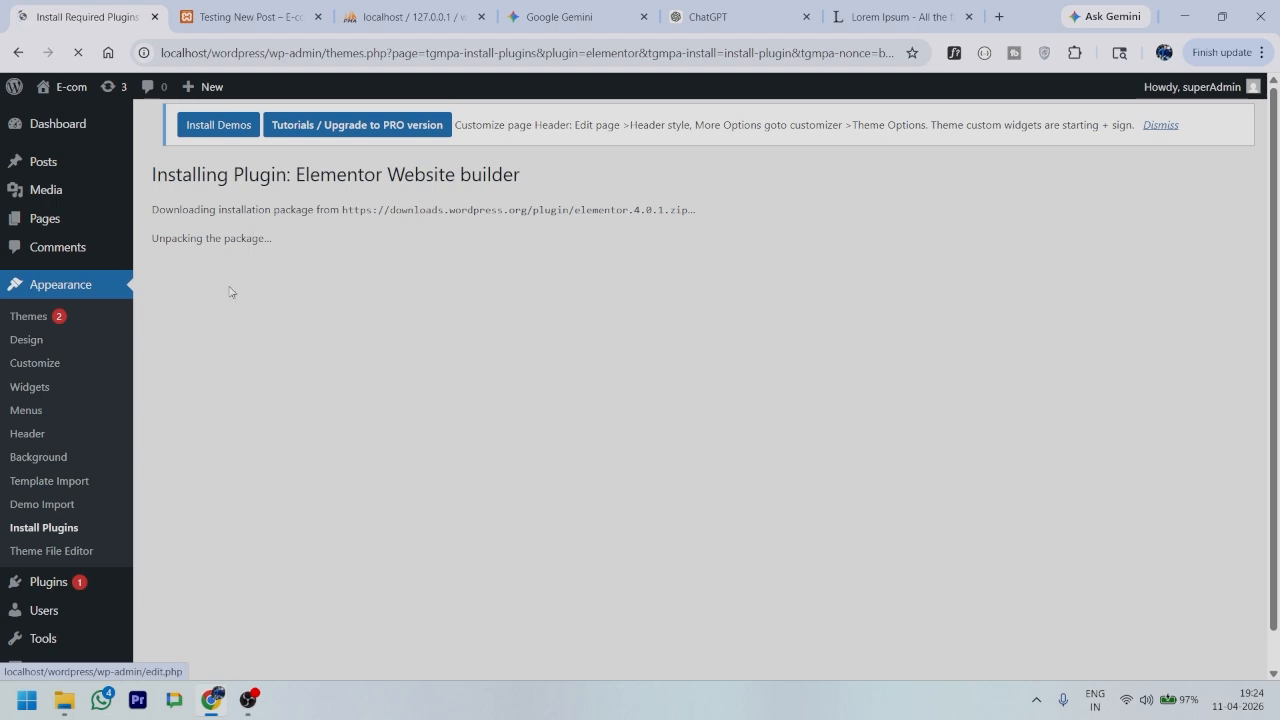
right_click(64, 527)
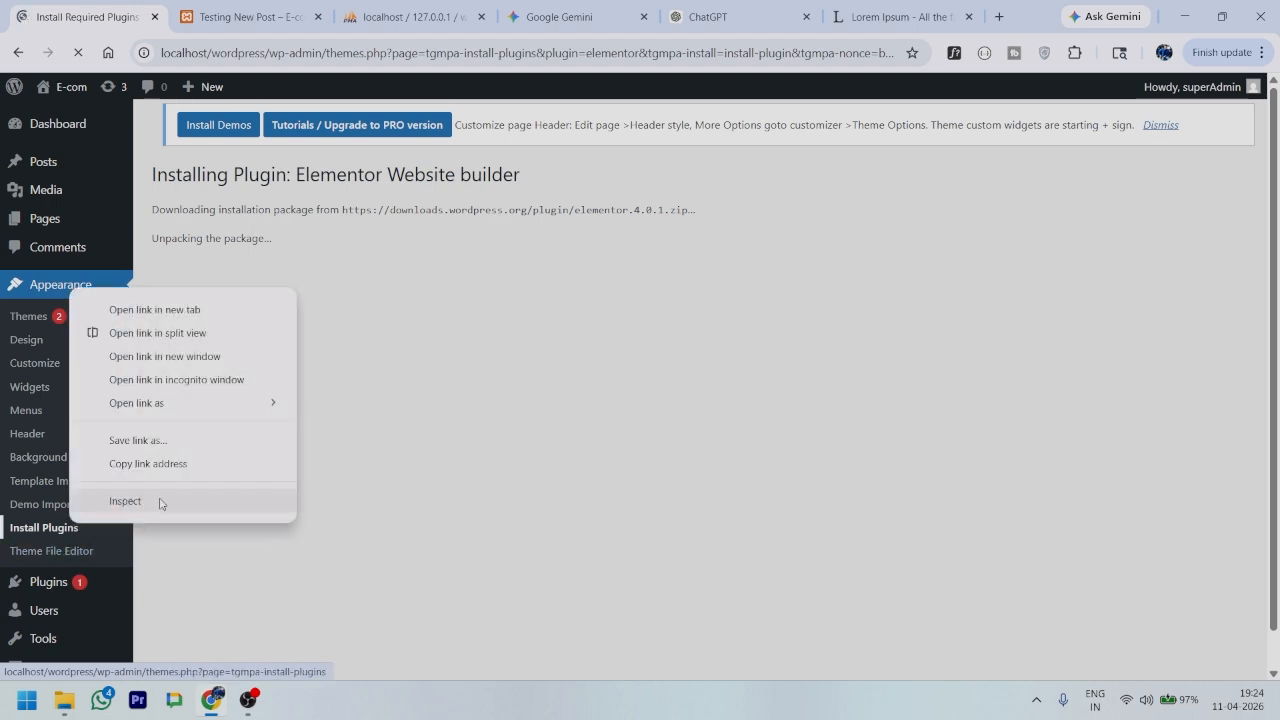
left_click(149, 316)
key("ctrl+Tab")
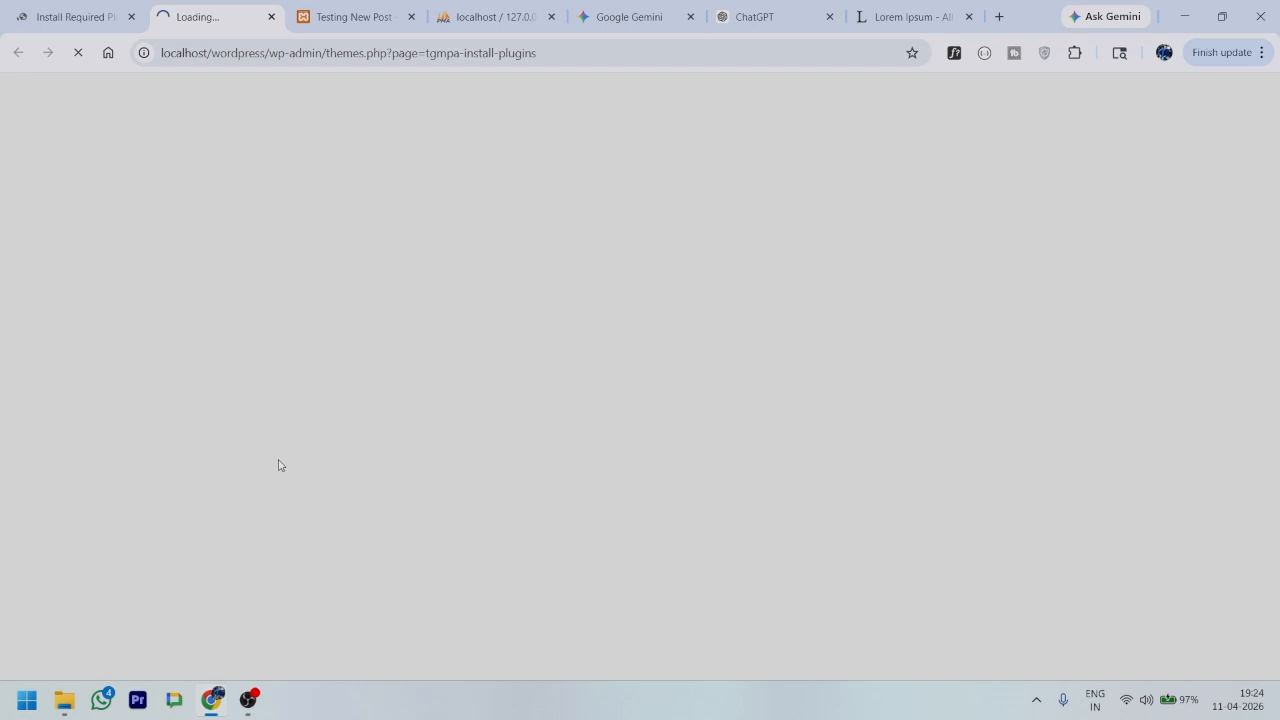
left_click(51, 10)
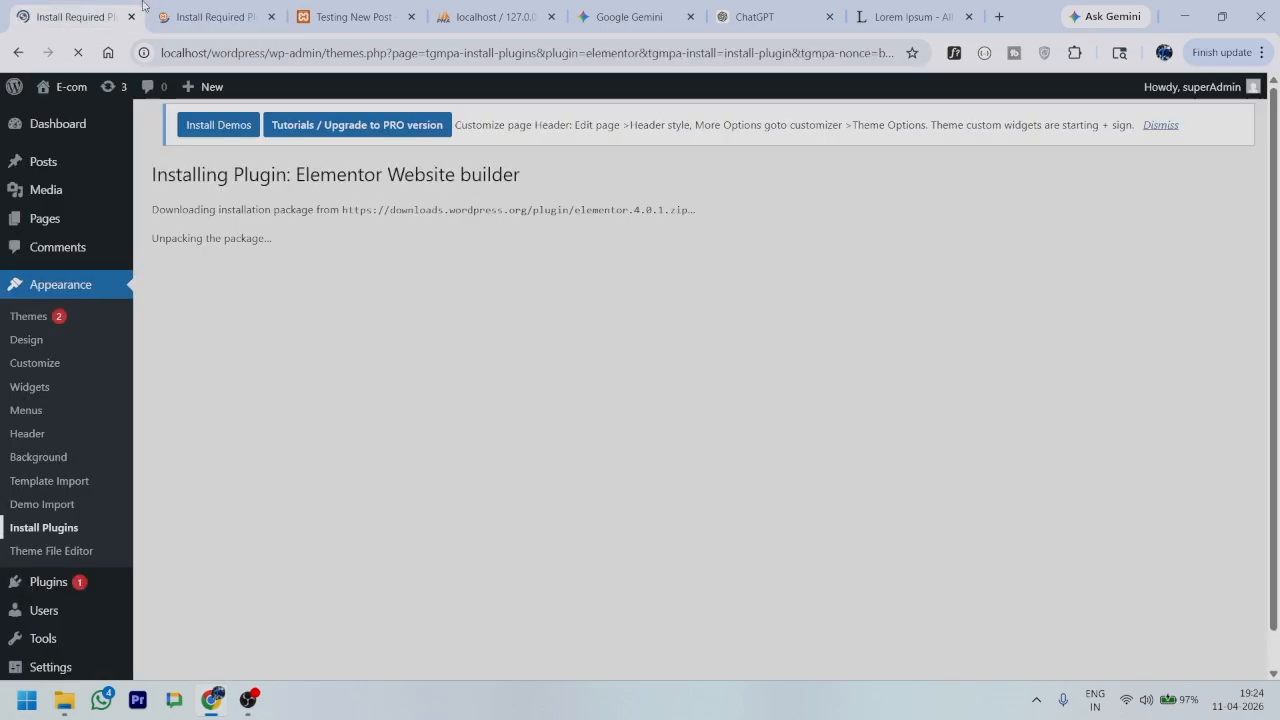
left_click(205, 9)
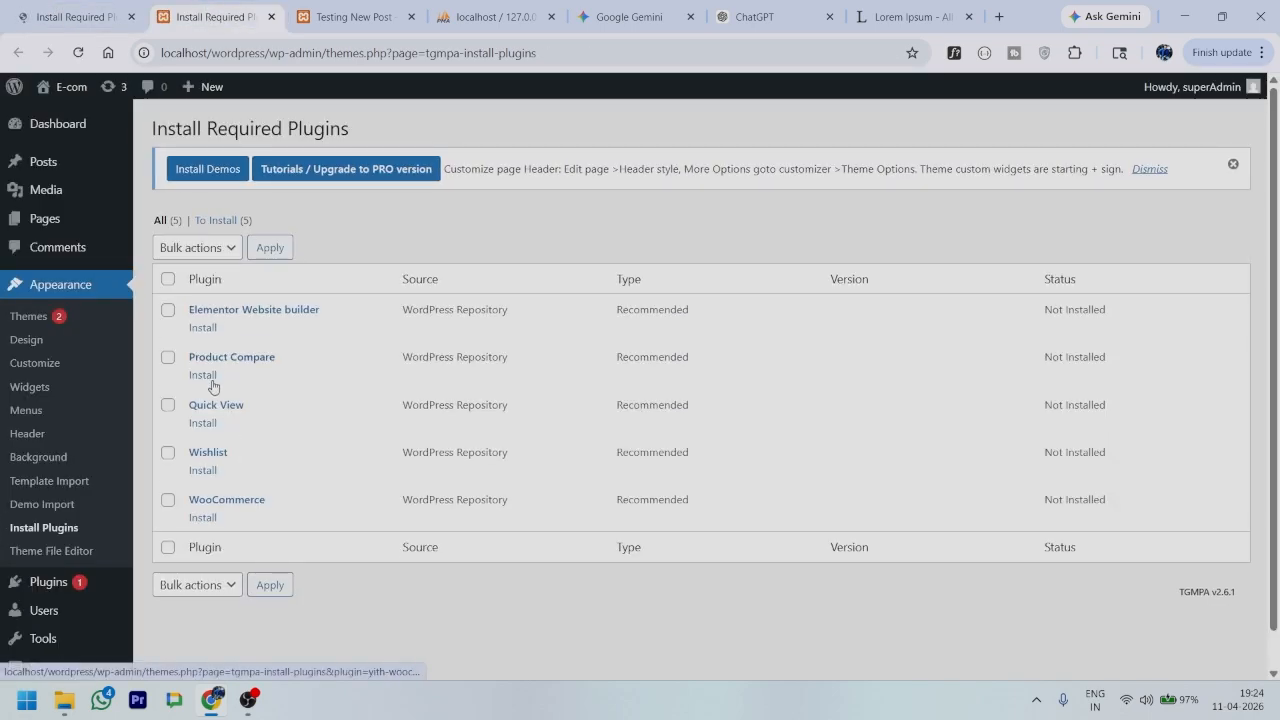
left_click(210, 380)
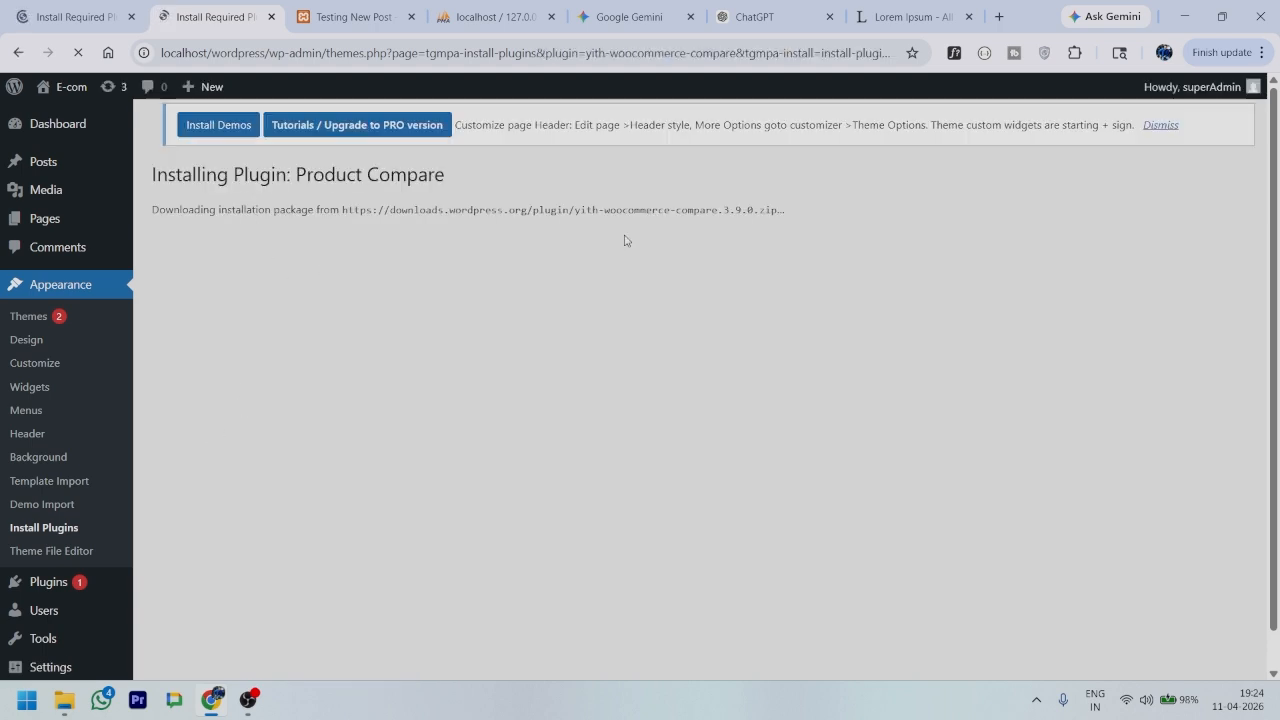
Step: Open the recommended plugins list in another new browser tab and install Quick View from it
right_click(40, 527)
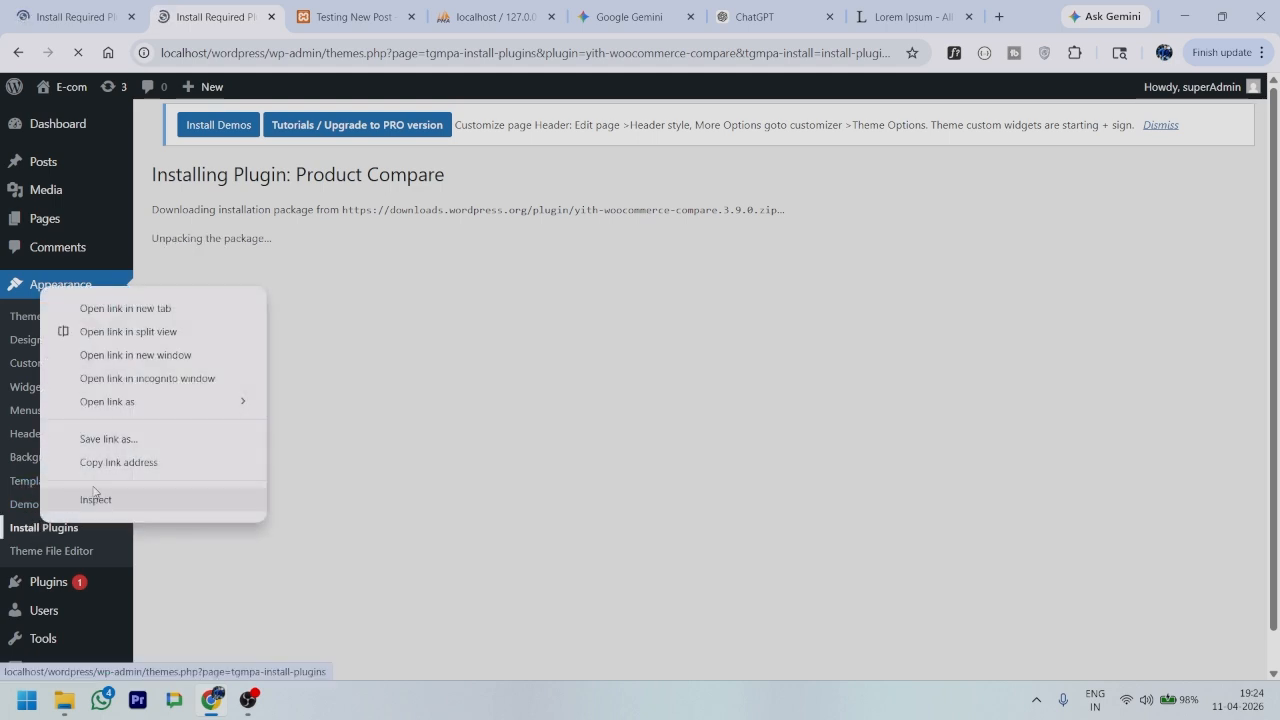
left_click(98, 312)
left_click(296, 12)
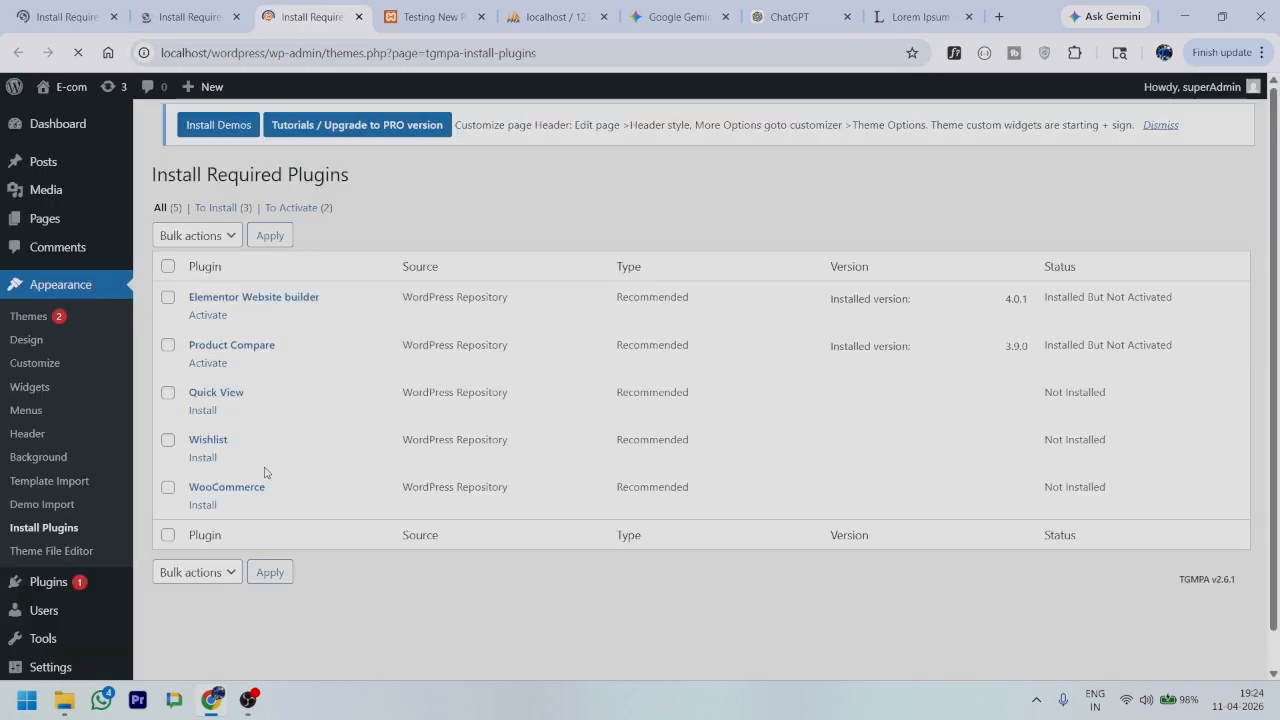
left_click(203, 422)
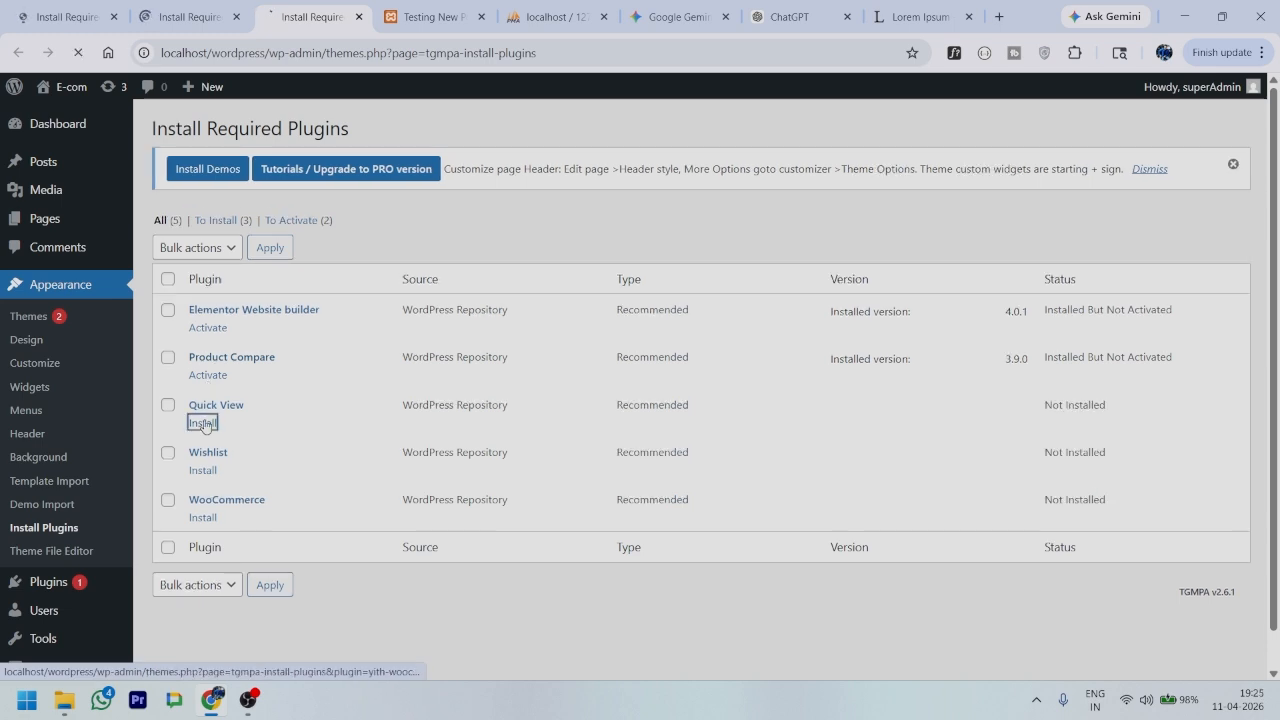
Step: Return to the plugins list from the Elementor and Product Compare installation pages, and install WooCommerce
left_click(85, 18)
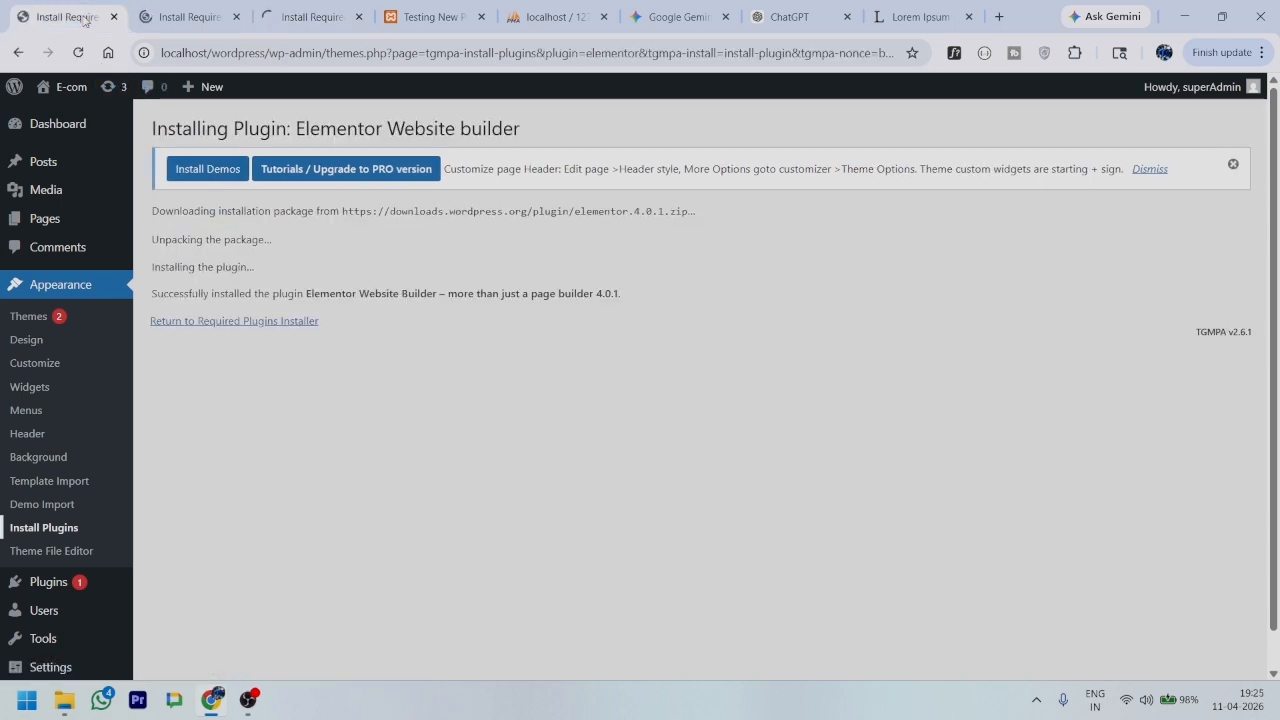
left_click(221, 321)
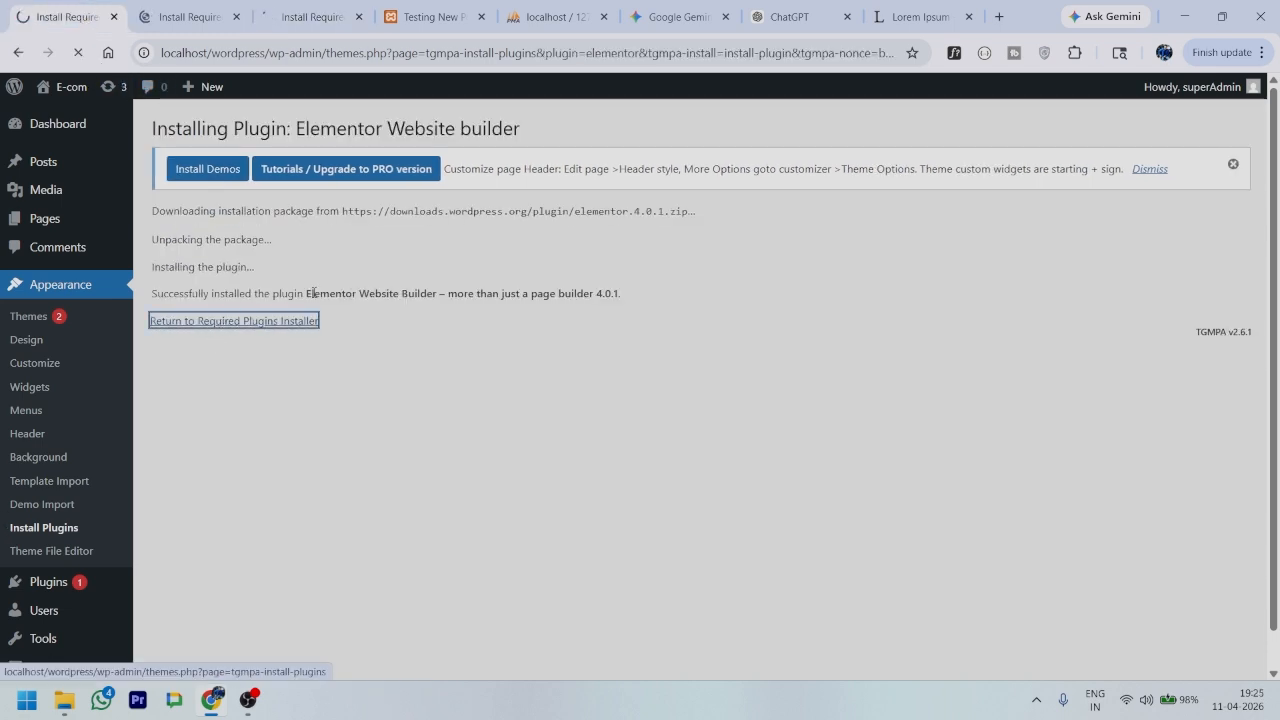
left_click(180, 22)
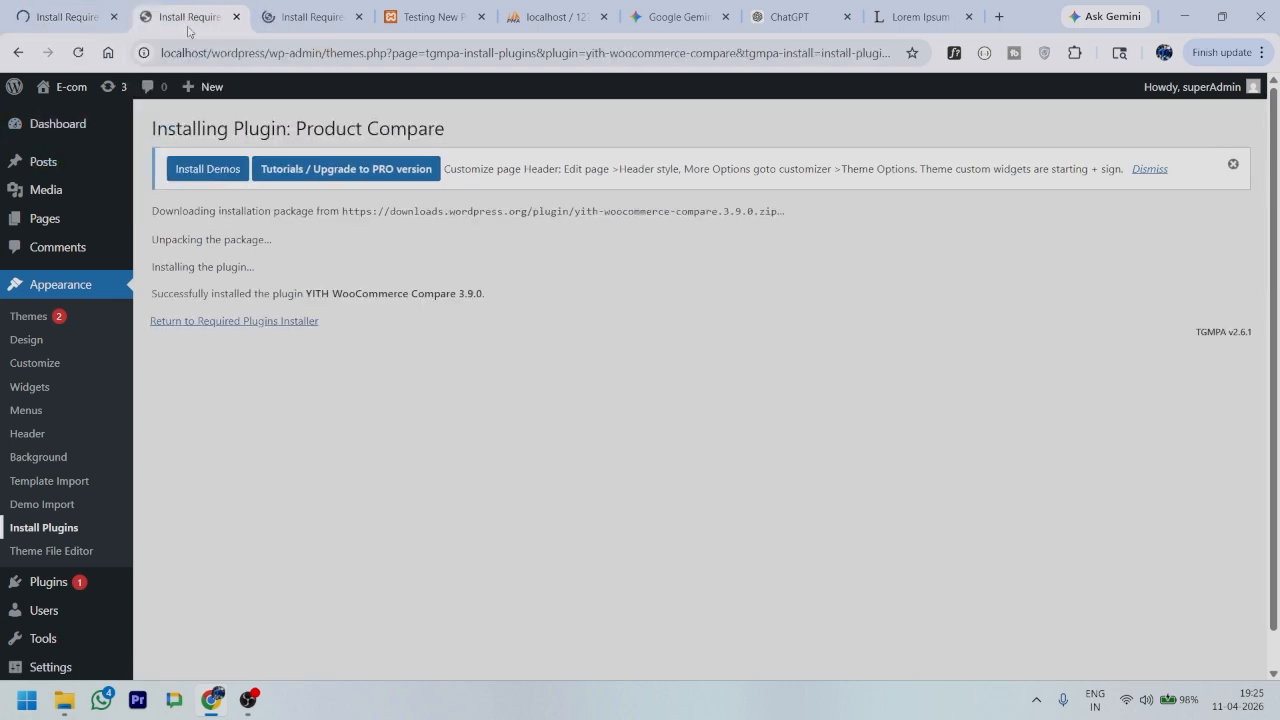
left_click(218, 321)
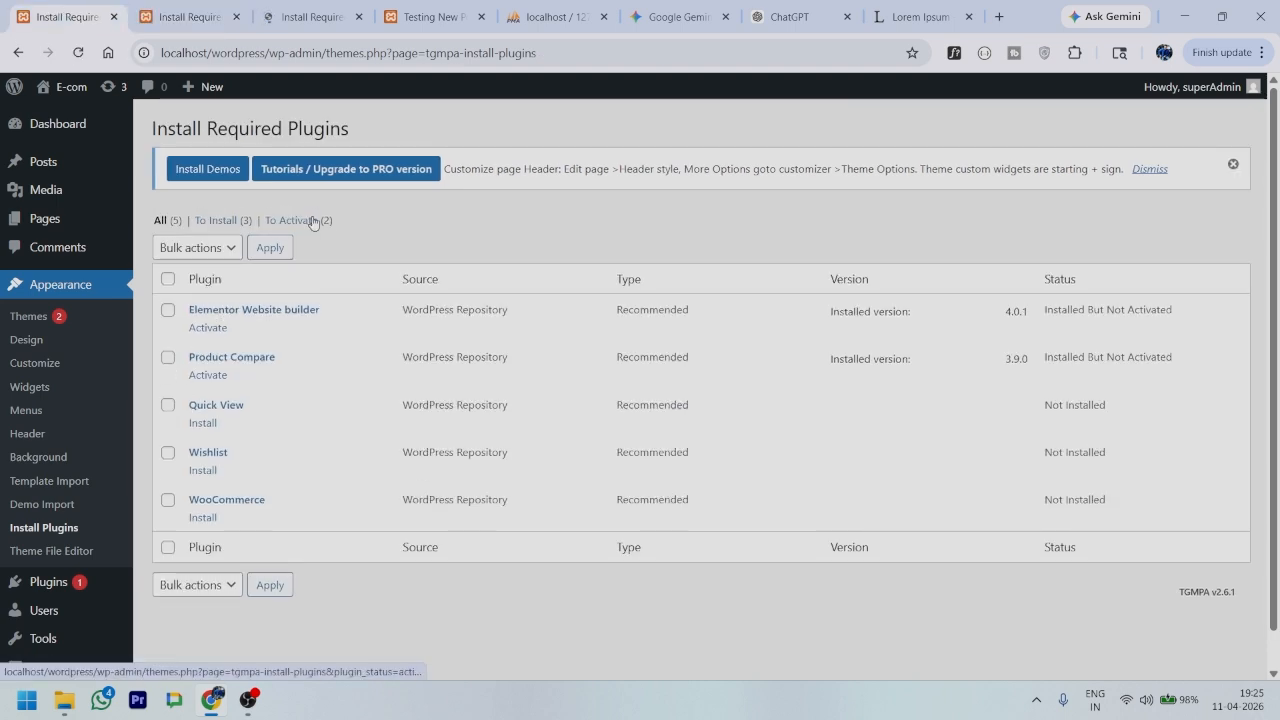
right_click(381, 213)
left_click(415, 276)
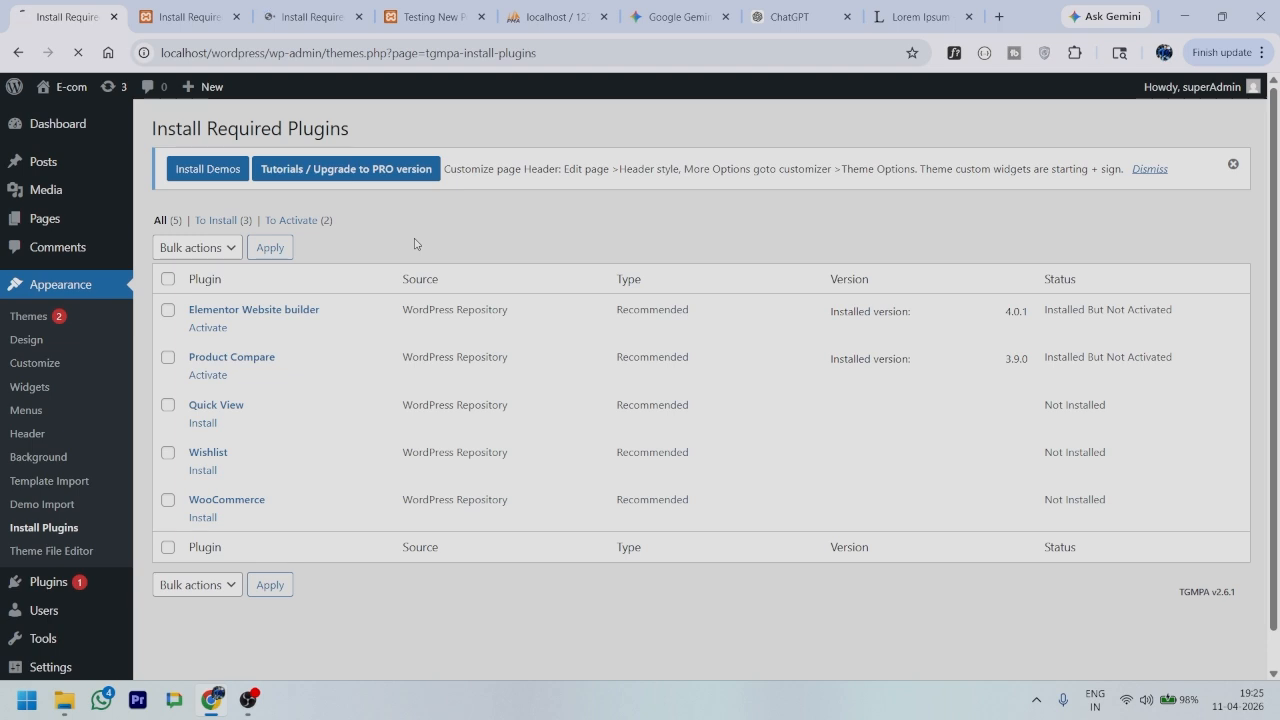
left_click(212, 16)
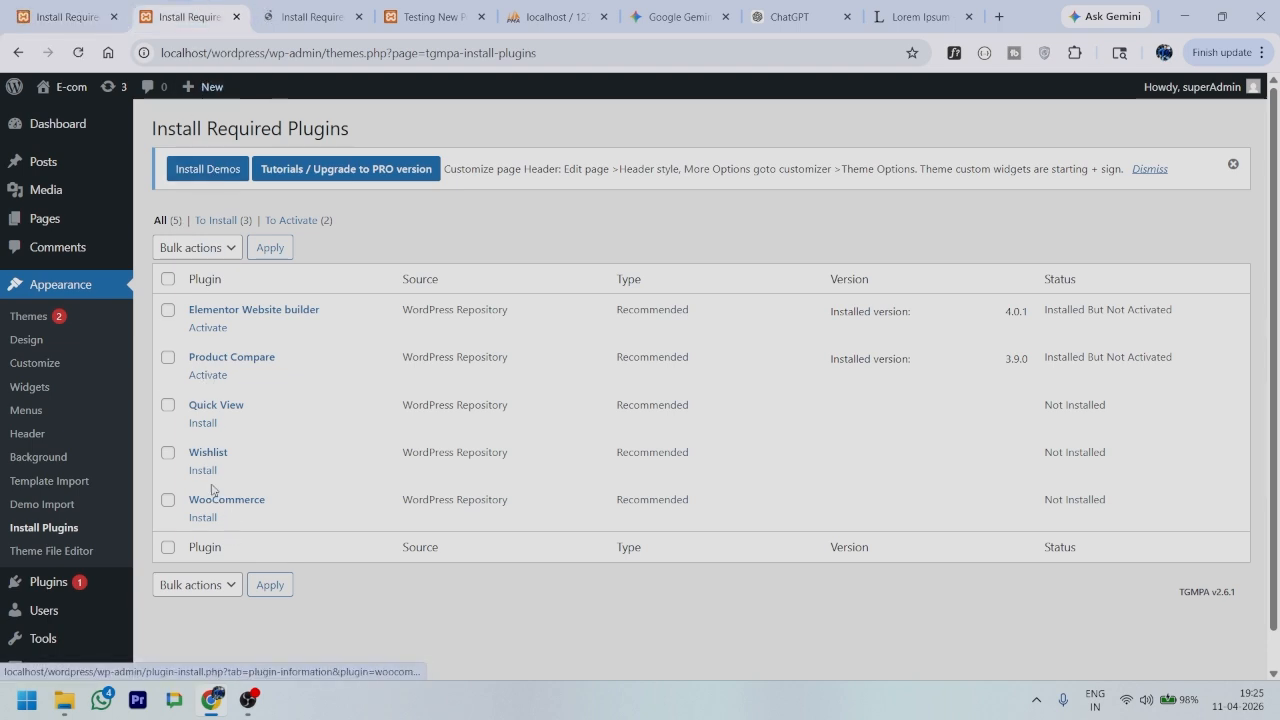
left_click(203, 517)
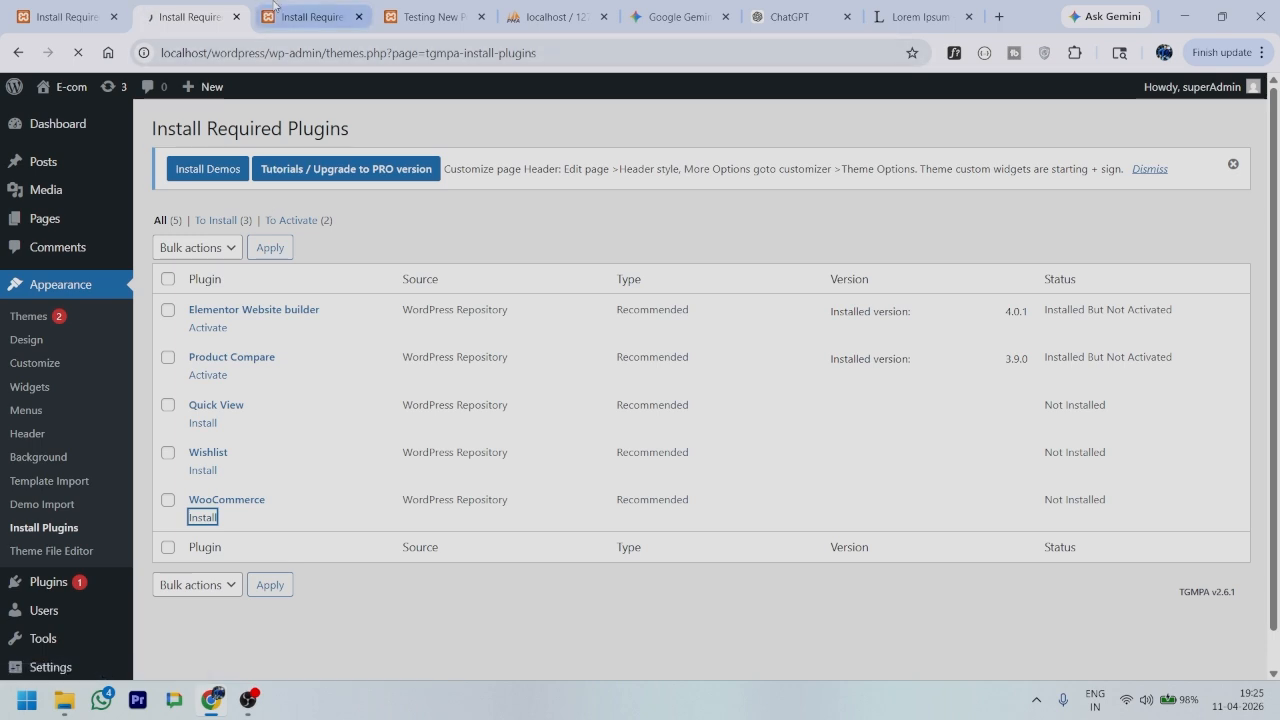
Step: Leave the Quick View installation page, open the site's installed plugins in a new browser tab and activate Elementor
left_click(333, 10)
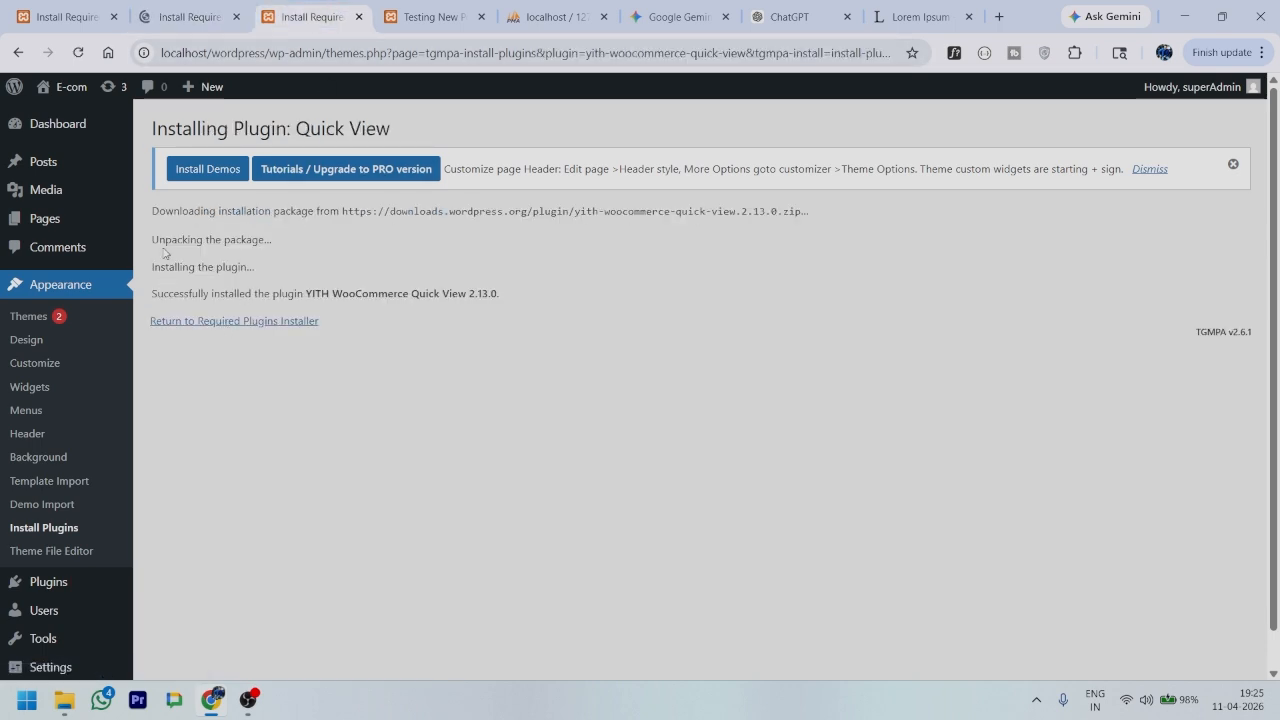
left_click(226, 322)
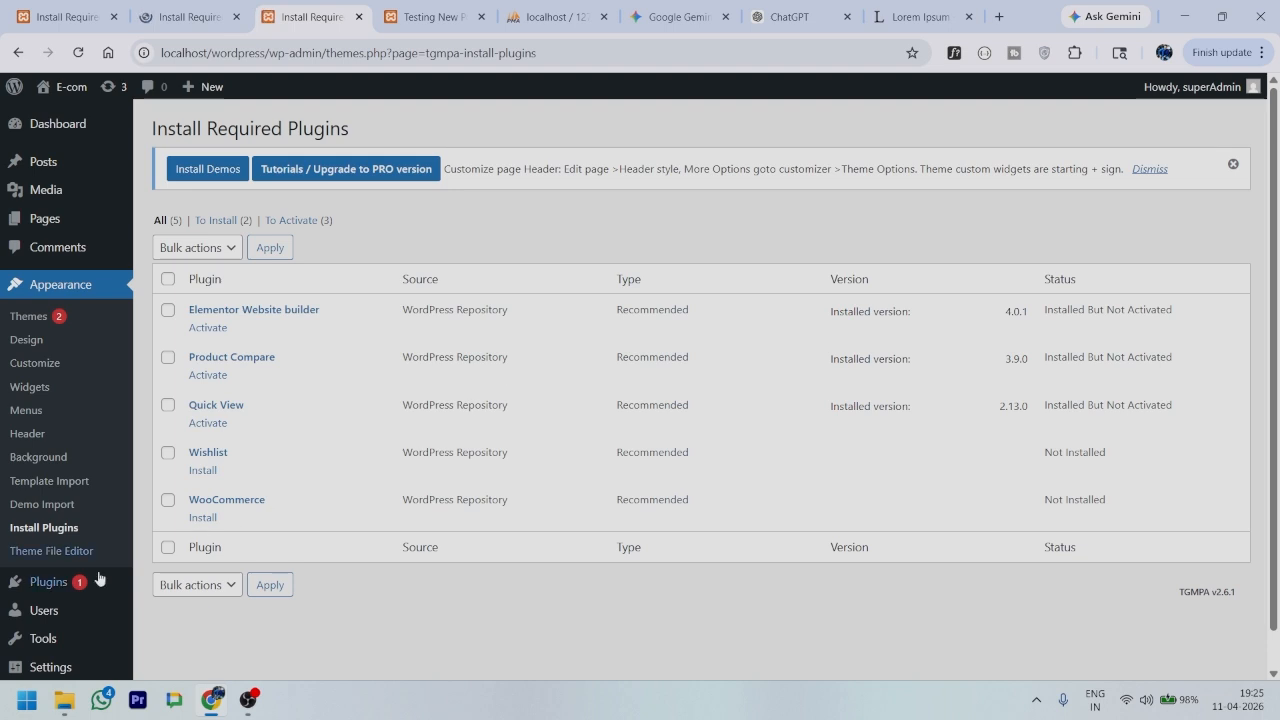
scroll(64, 551, "down", 1)
mouse_move(66, 551)
right_click(168, 549)
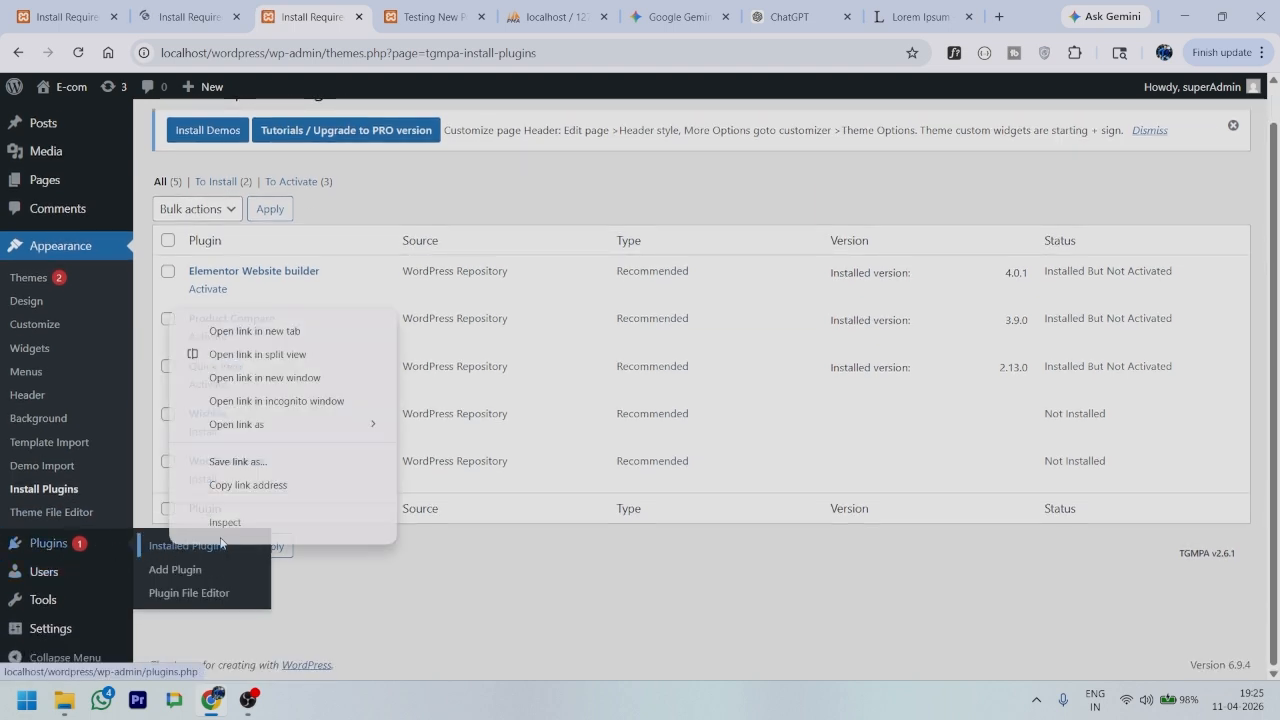
left_click(264, 340)
left_click(390, 16)
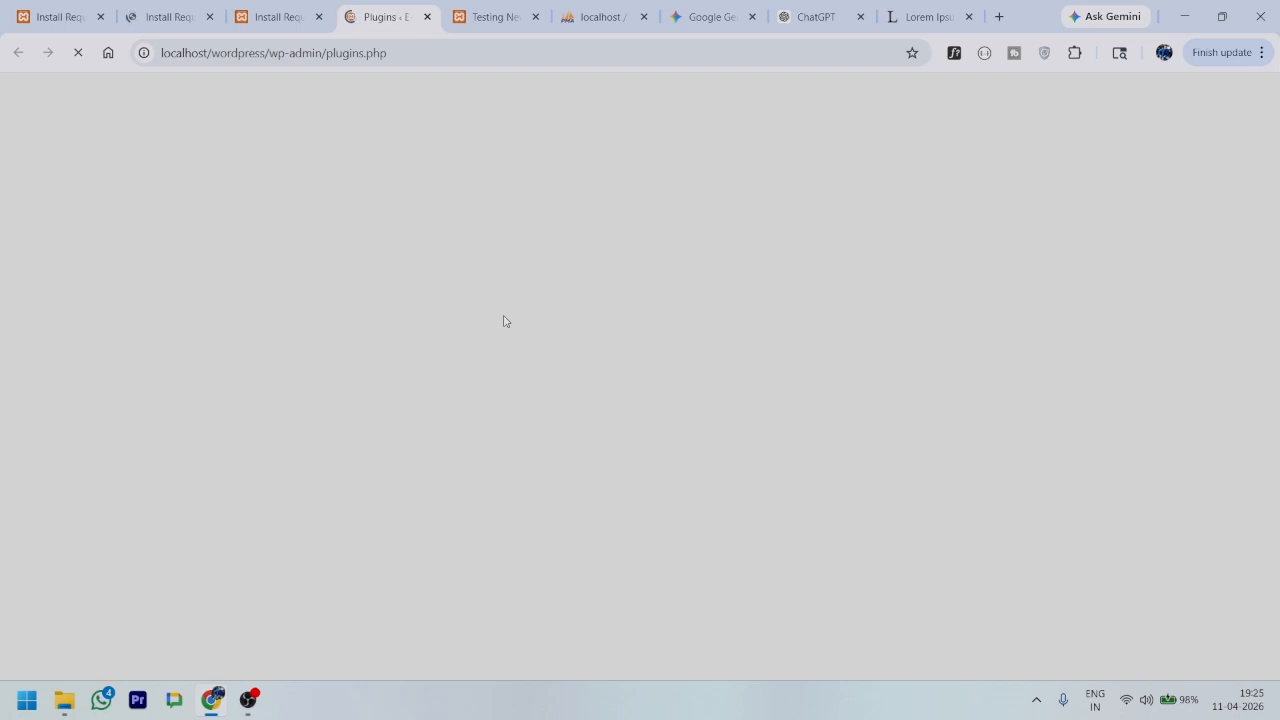
scroll(447, 451, "down", 5)
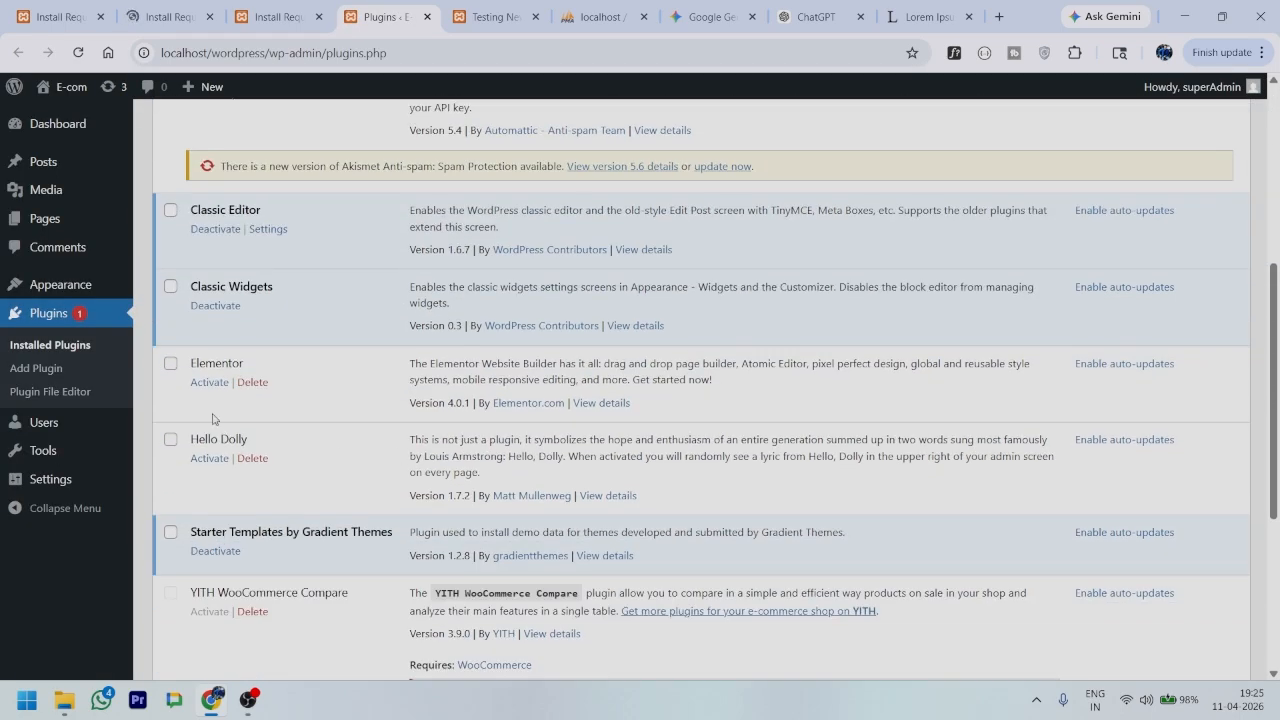
left_click(209, 382)
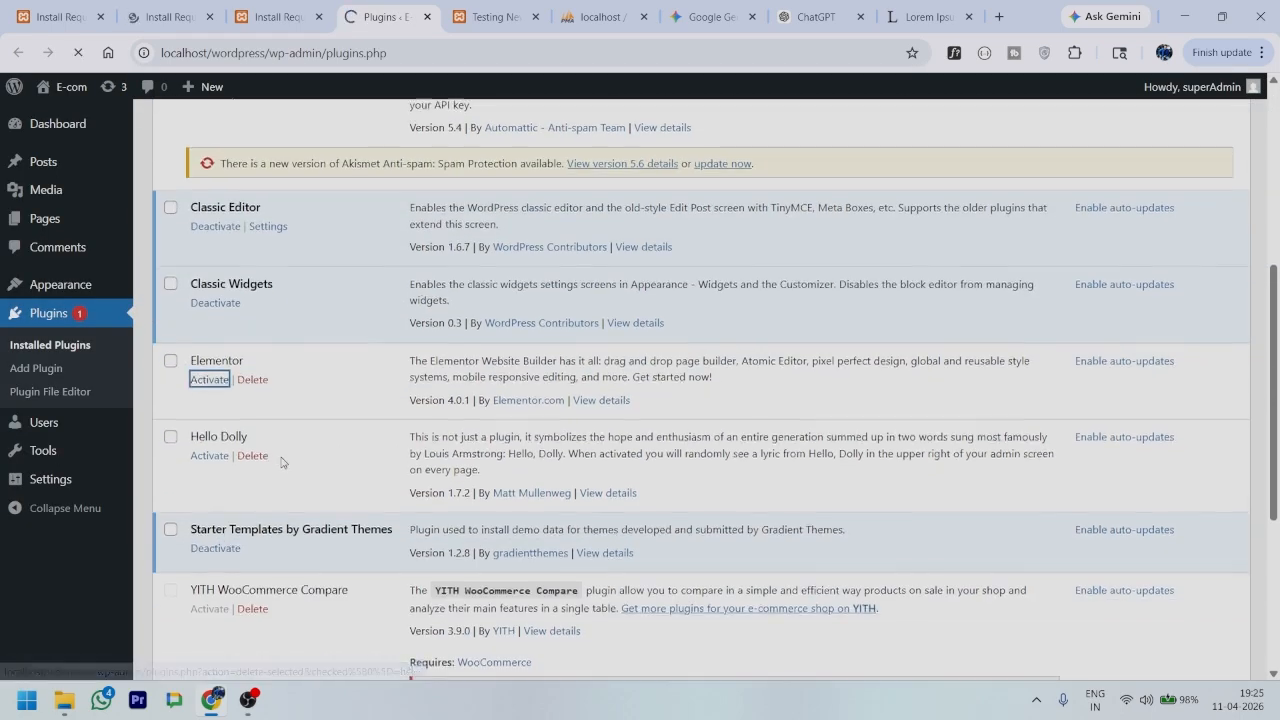
scroll(264, 468, "down", 3)
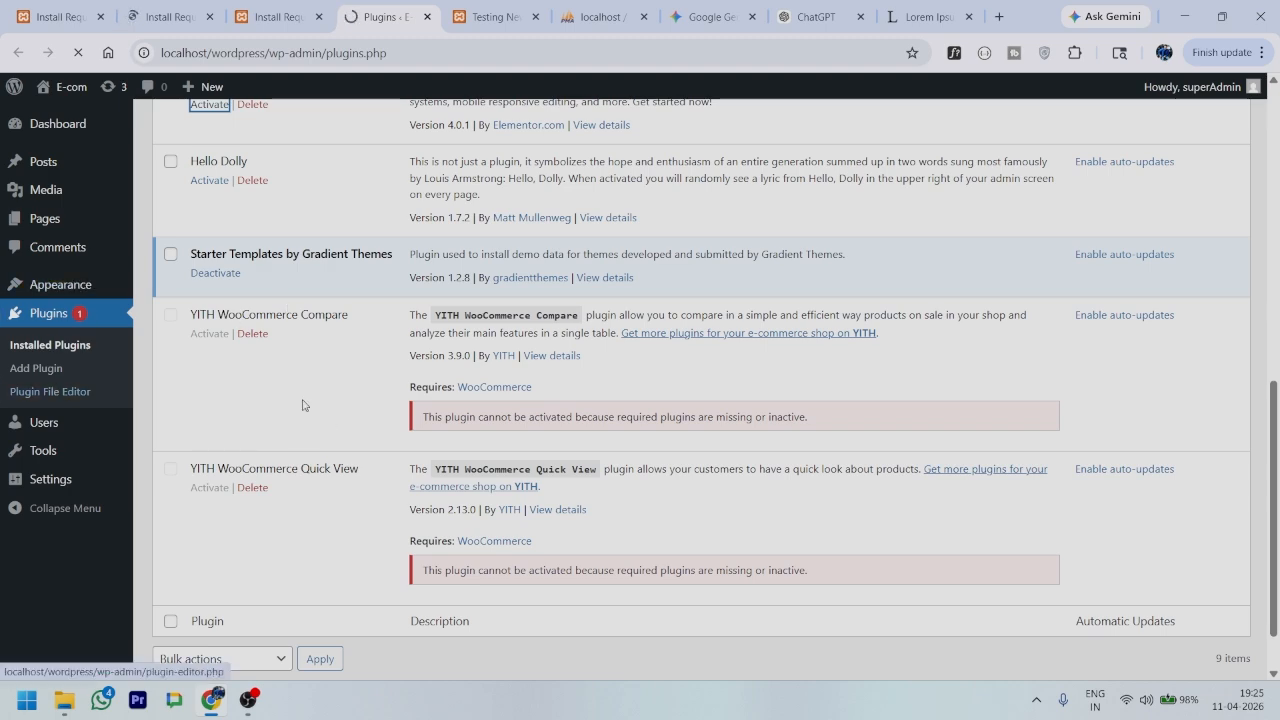
scroll(296, 414, "up", 4)
scroll(296, 414, "up", 2)
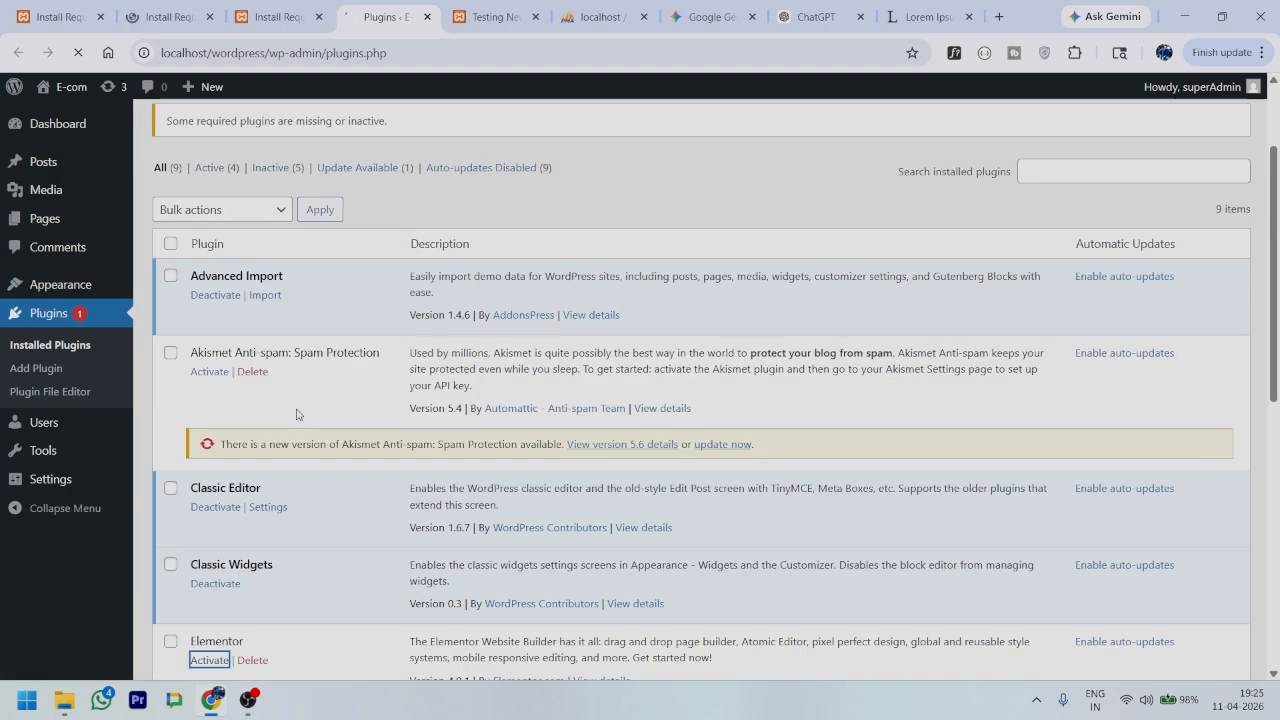
Step: Install Wishlist from the recommended plugins list and check the progress of the WooCommerce installation
left_click(239, 8)
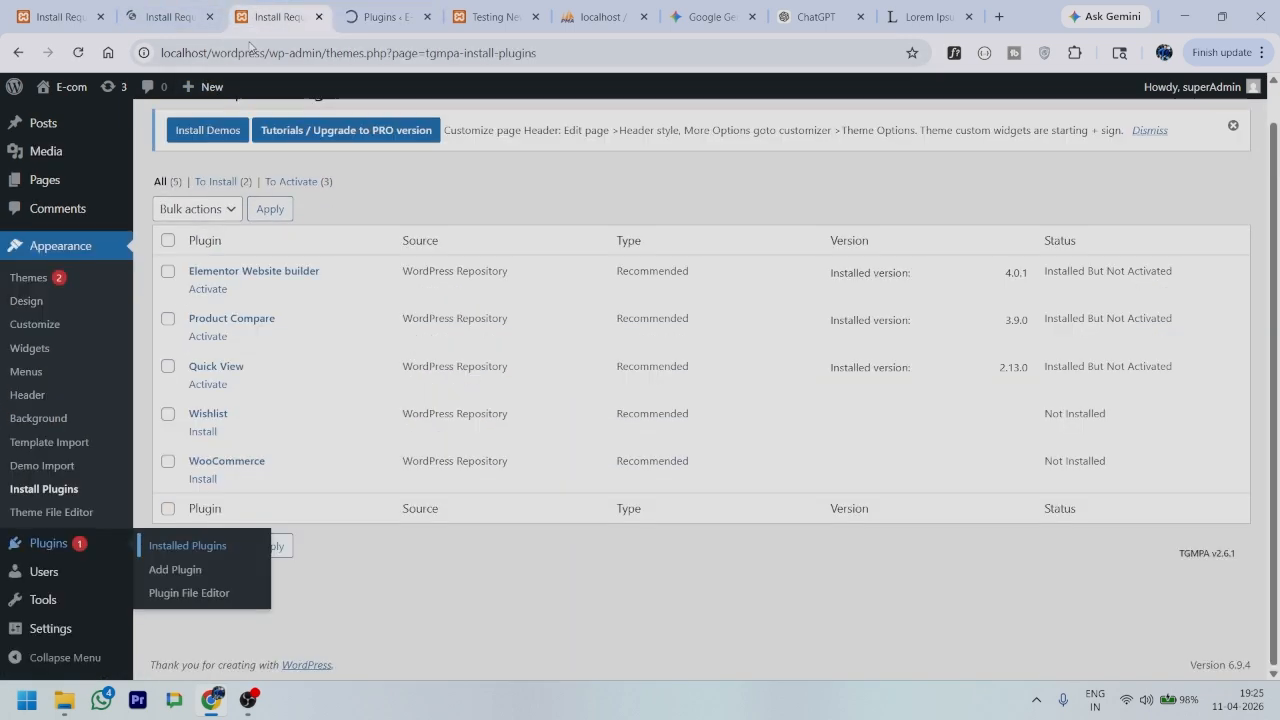
left_click(205, 432)
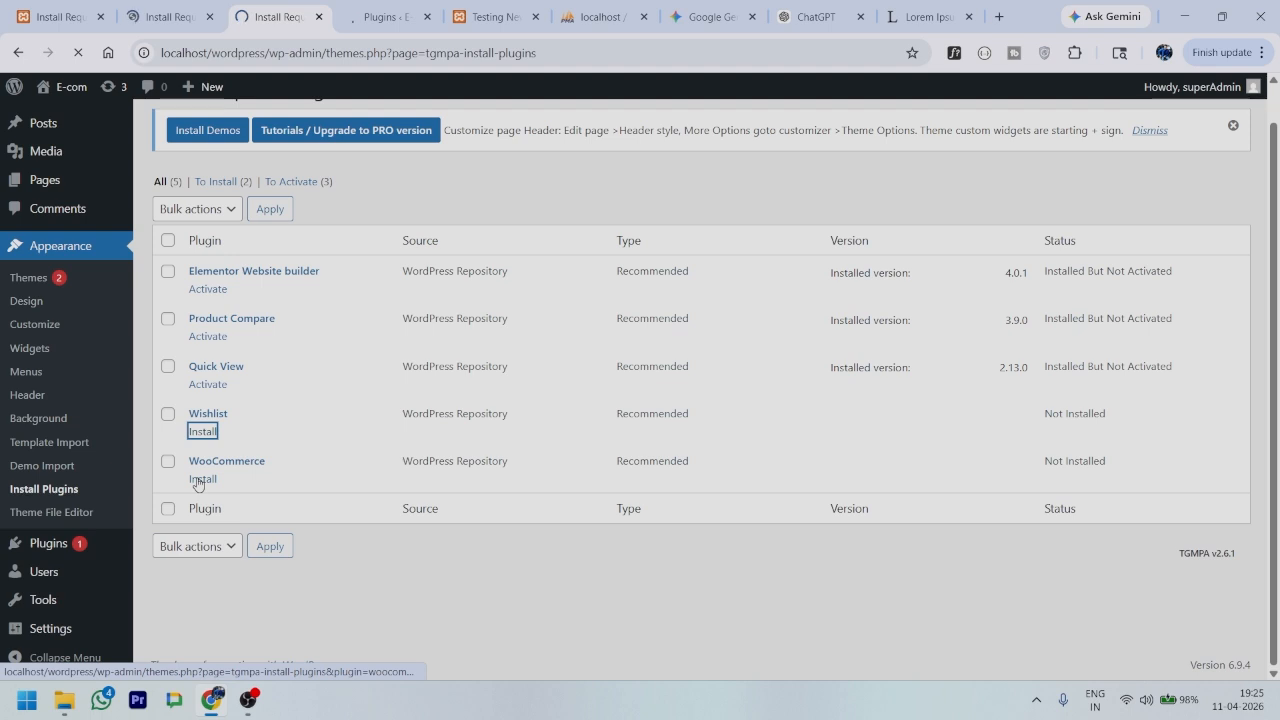
left_click(152, 6)
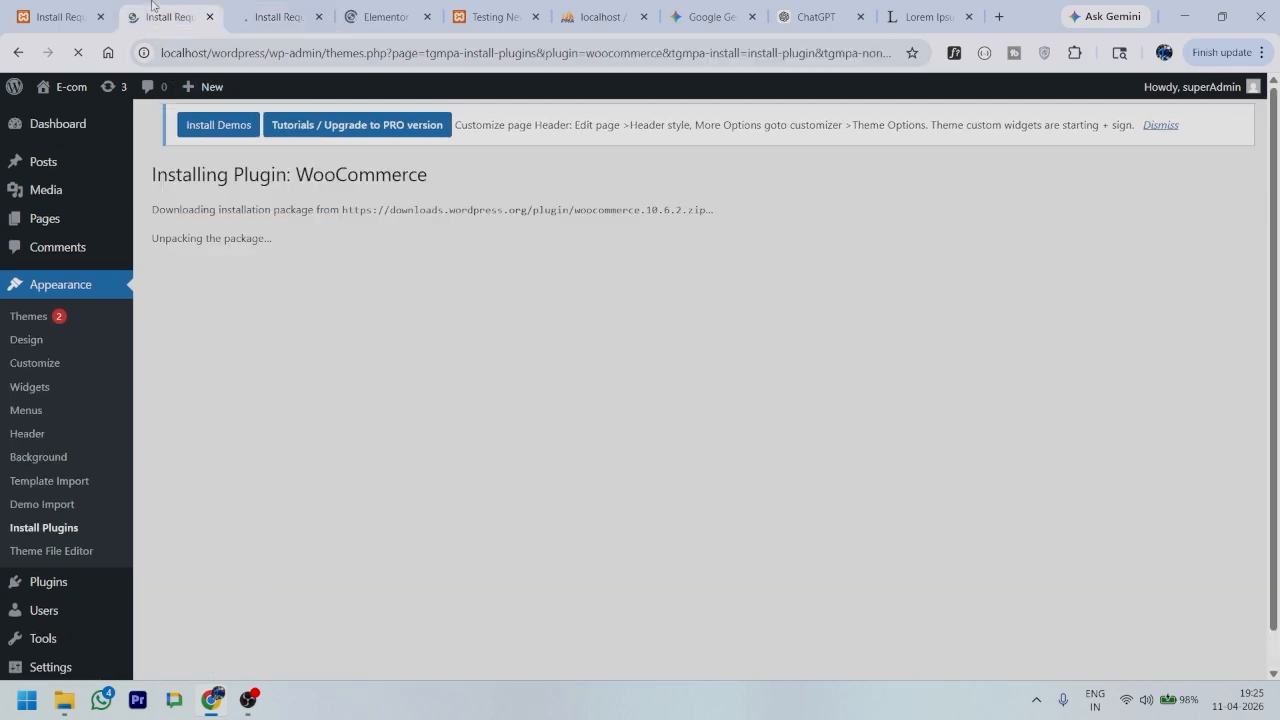
left_click(280, 16)
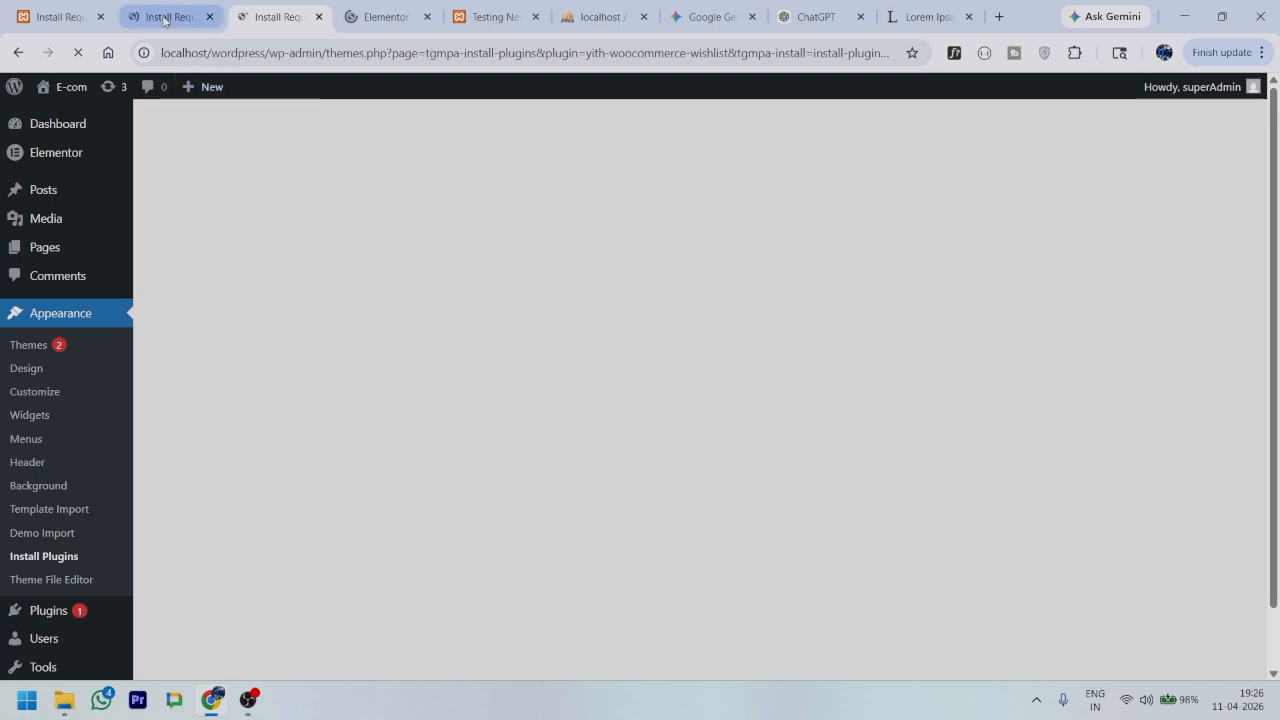
Step: Continue the Elementor onboarding as a guest and answer that the site is being built for a client
left_click(351, 20)
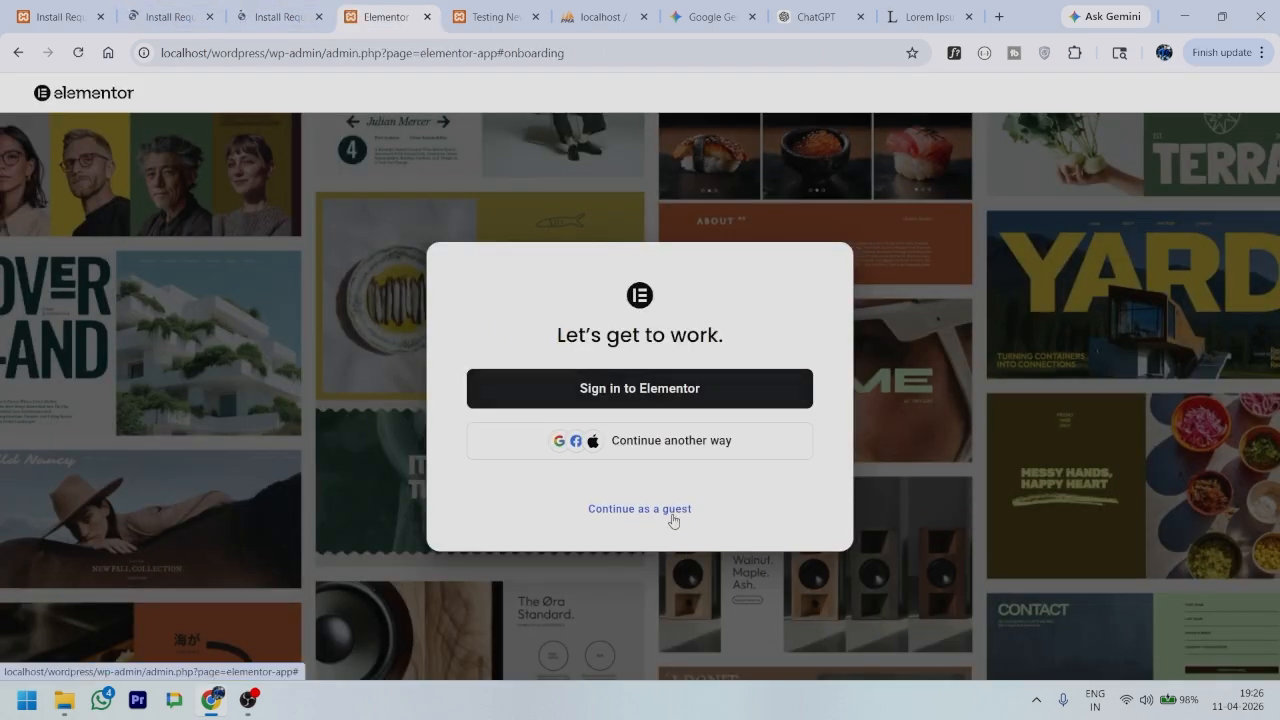
left_click(675, 510)
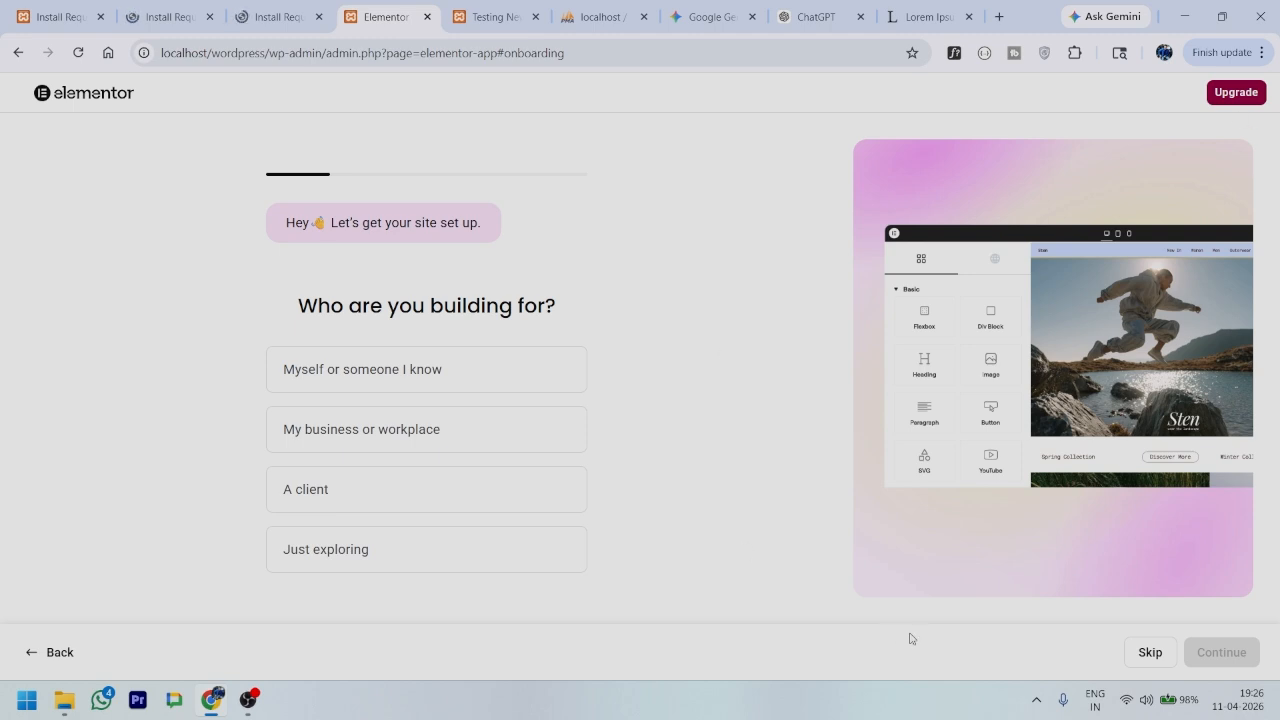
left_click(297, 491)
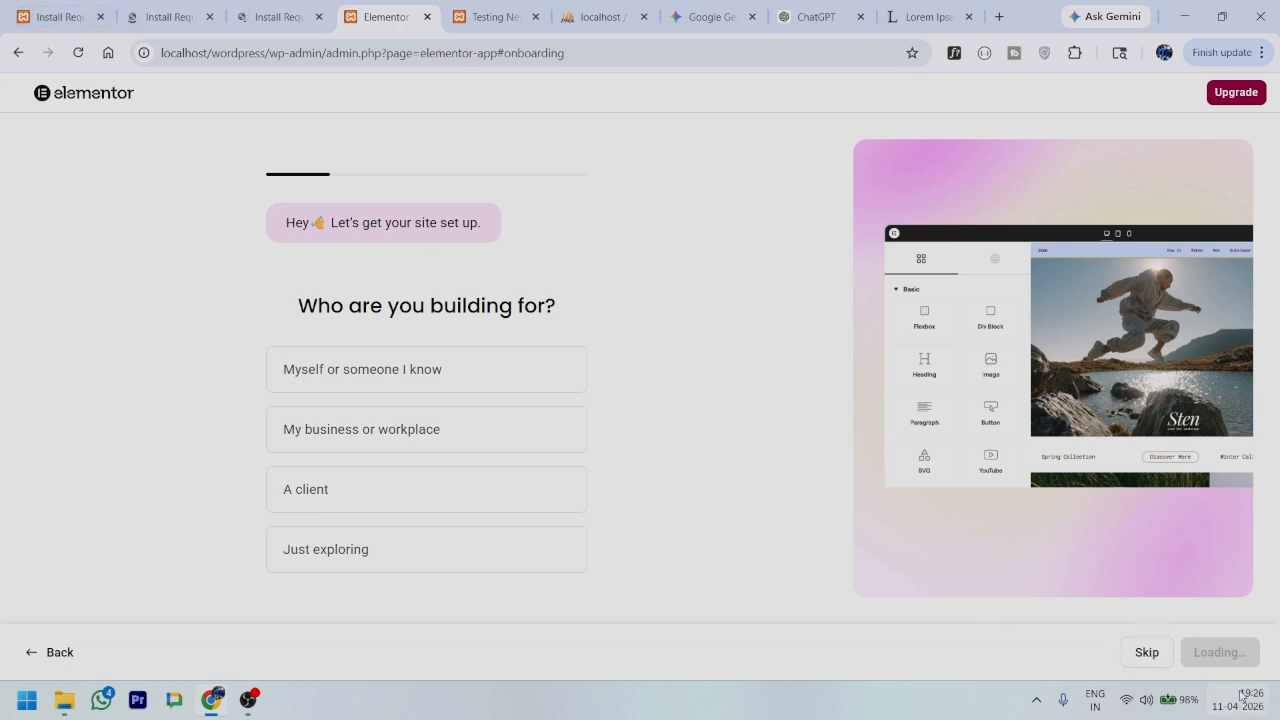
Step: Check the progress of the Wishlist and WooCommerce installations and of the Elementor onboarding
left_click(278, 14)
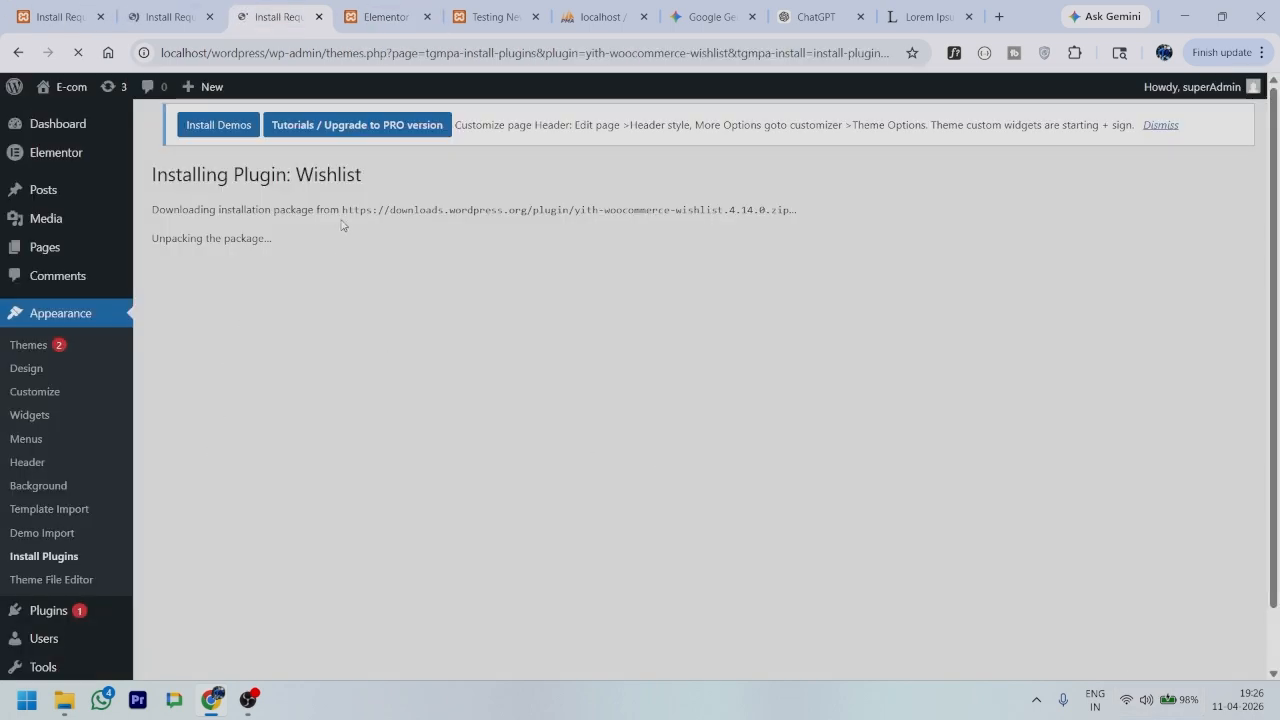
left_click(146, 5)
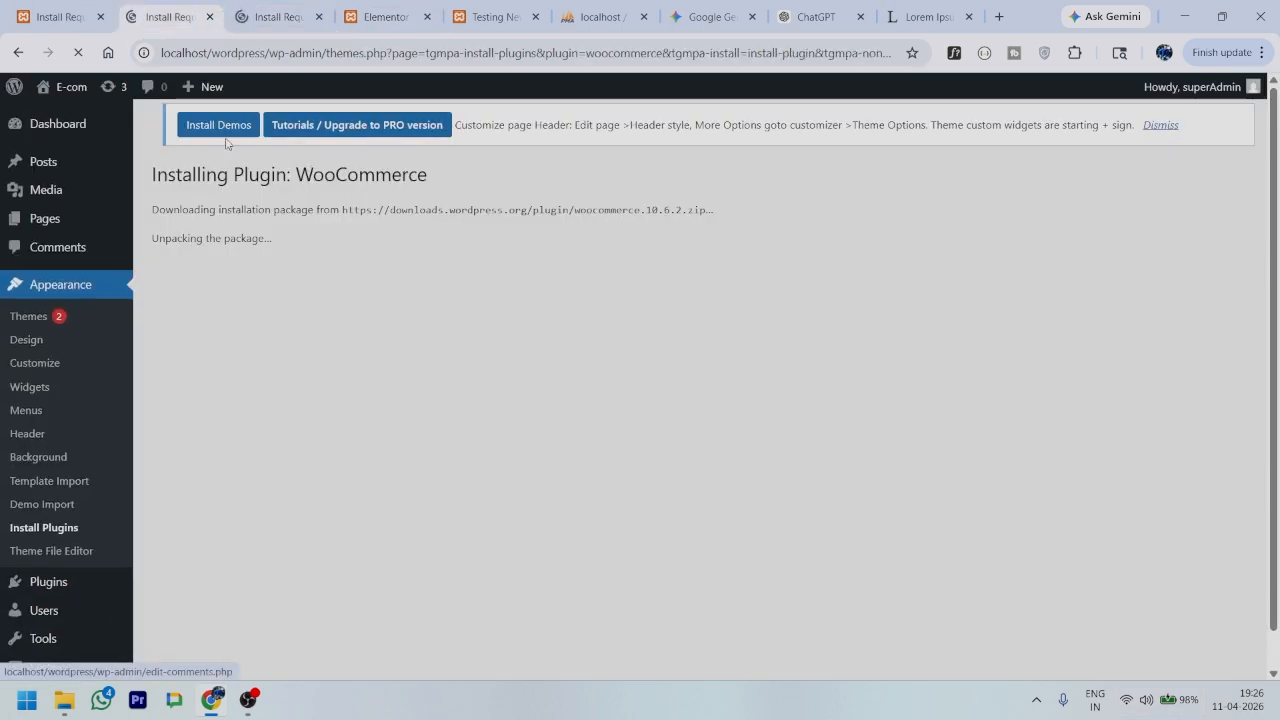
left_click(253, 6)
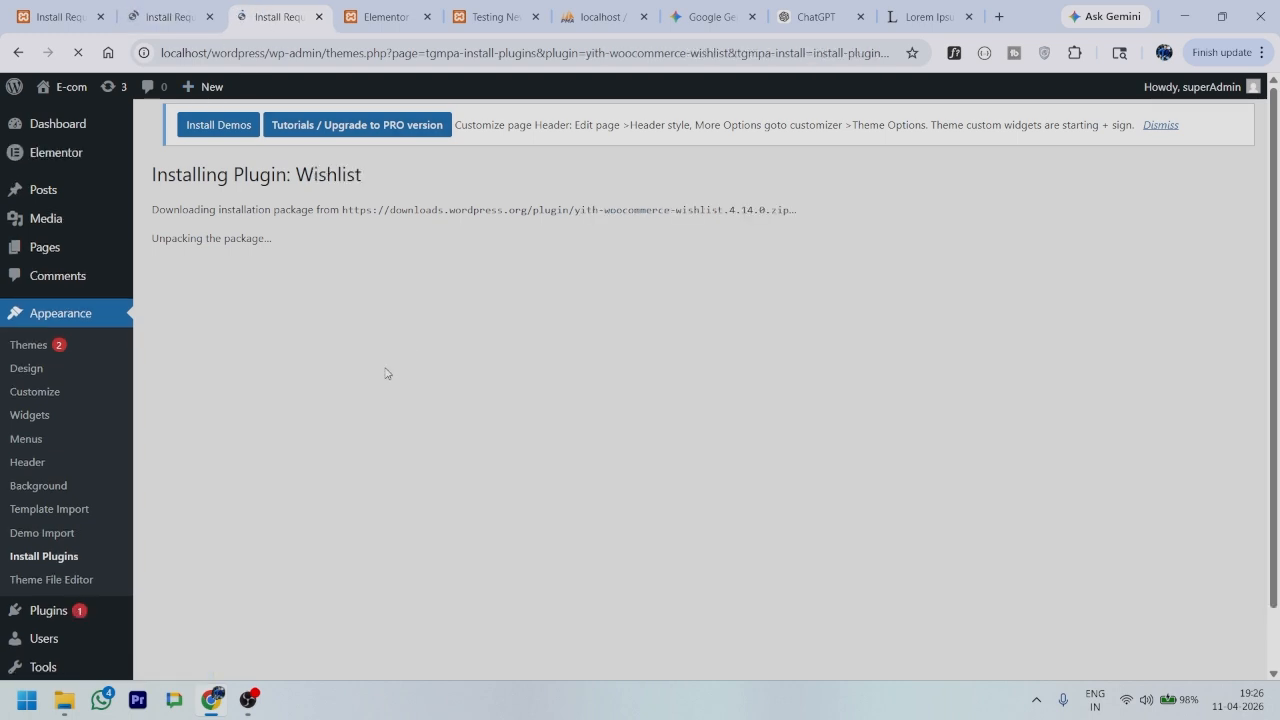
left_click(350, 8)
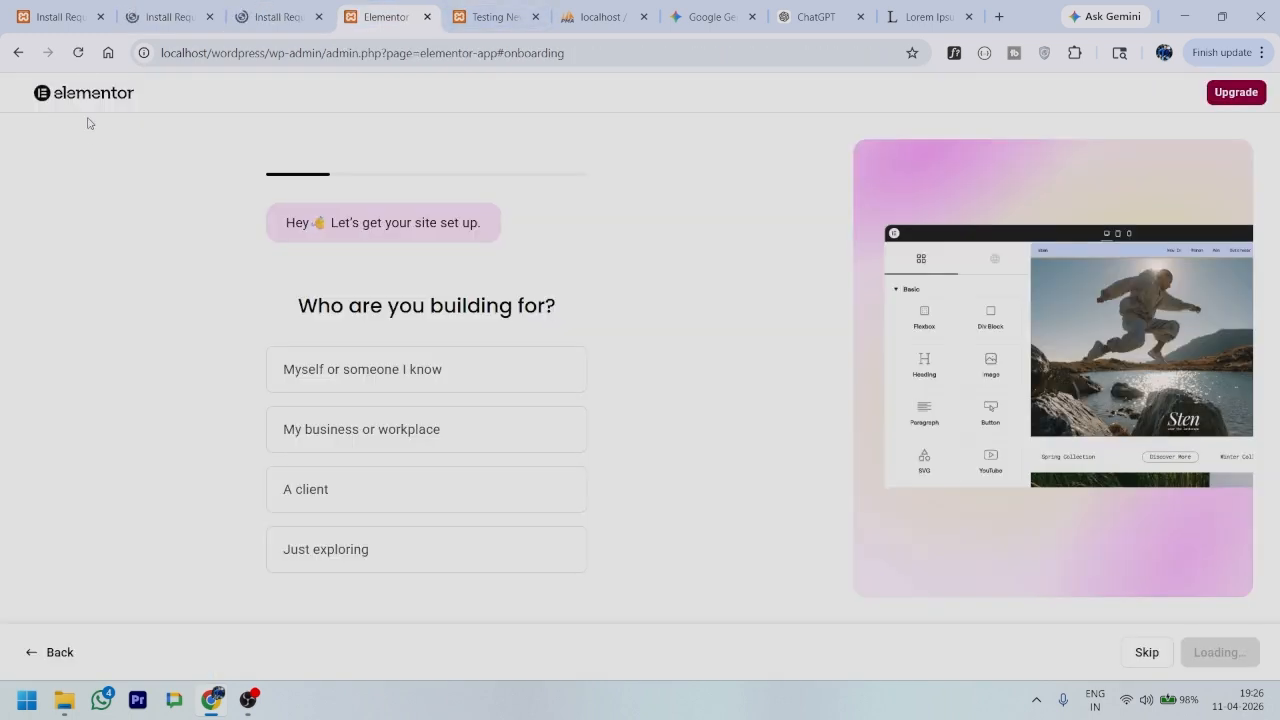
left_click(60, 16)
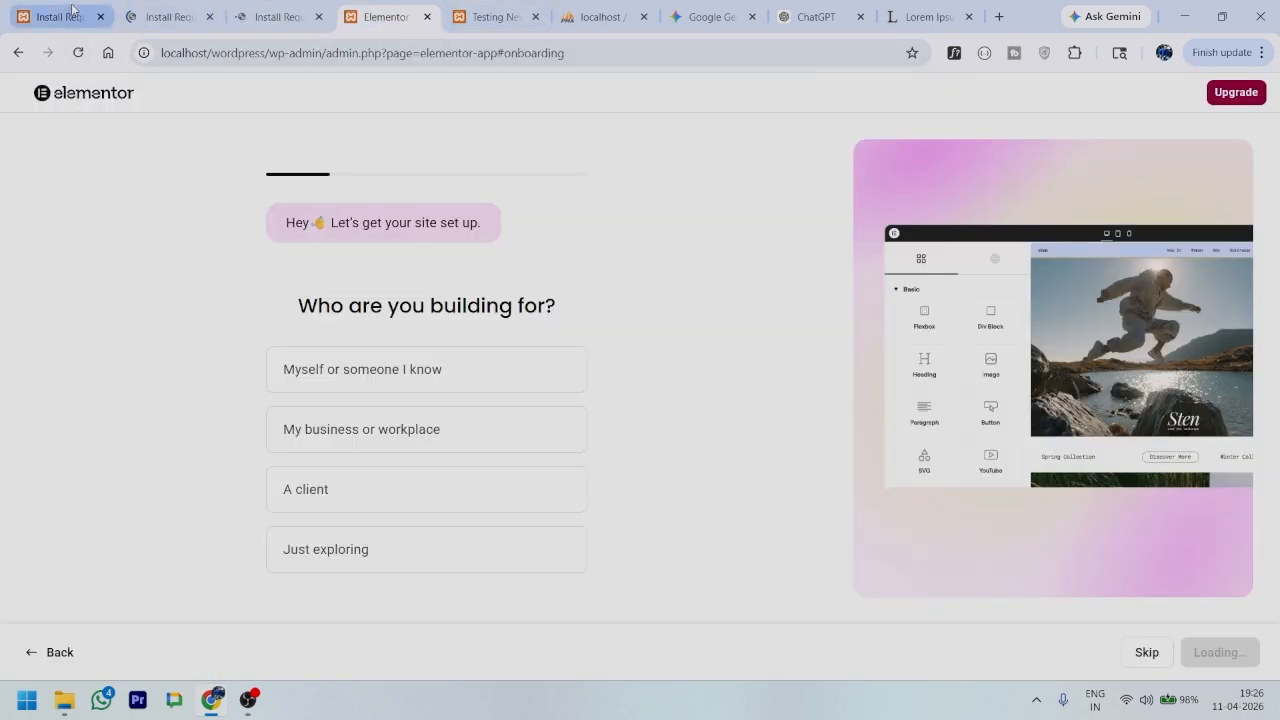